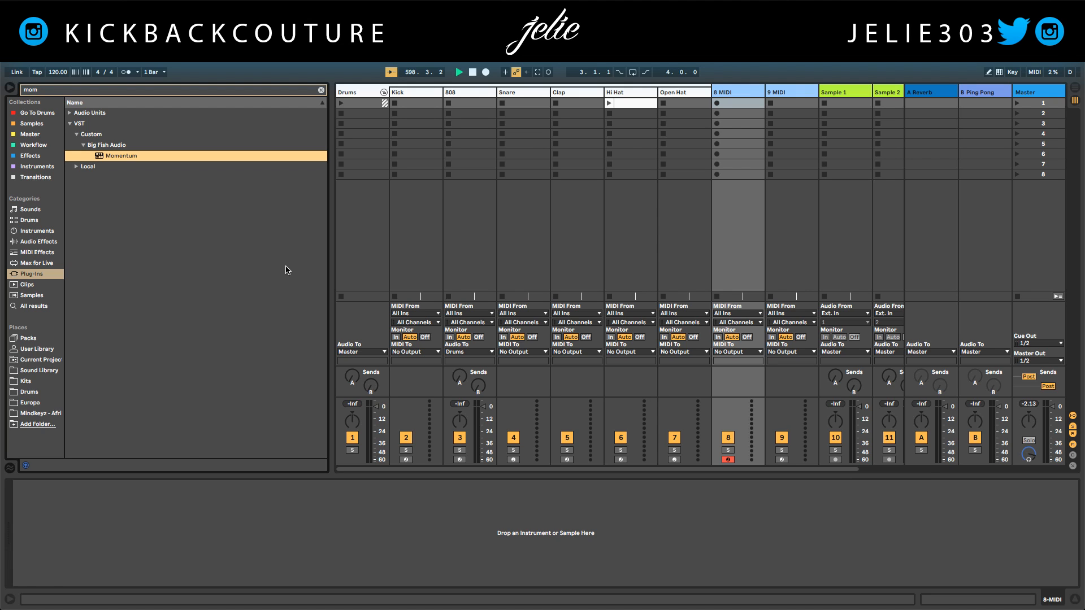
# Load the Momentum plug-in on MIDI track 8 and bring in the OL6S_125_C#m_Elec_Guitar_Riff sample from Loopcloud
pyautogui.press('Return')
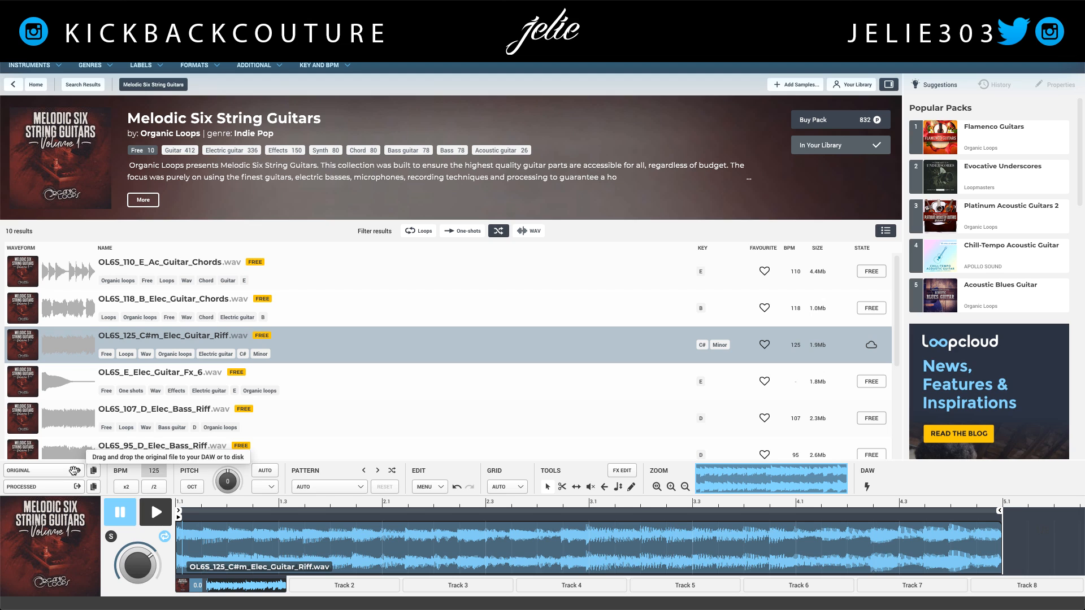
pyautogui.moveTo(247, 390); pyautogui.dragTo(437, 244)
pyautogui.press('super+Tab')
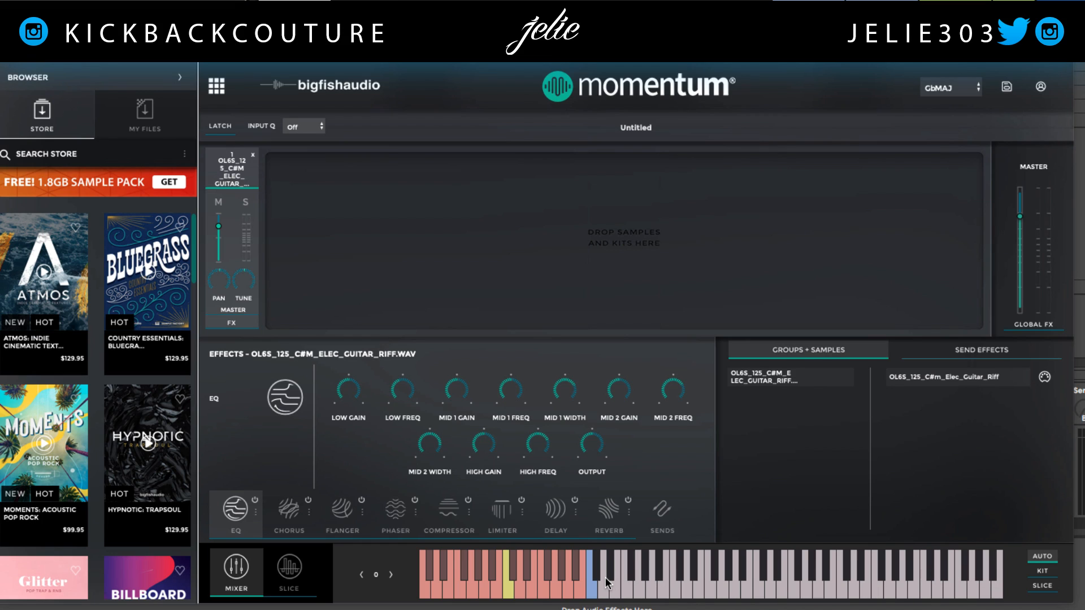
# Try shifting the sampler keyboard's octave up and down, and return it to 0
pyautogui.click(390, 575)
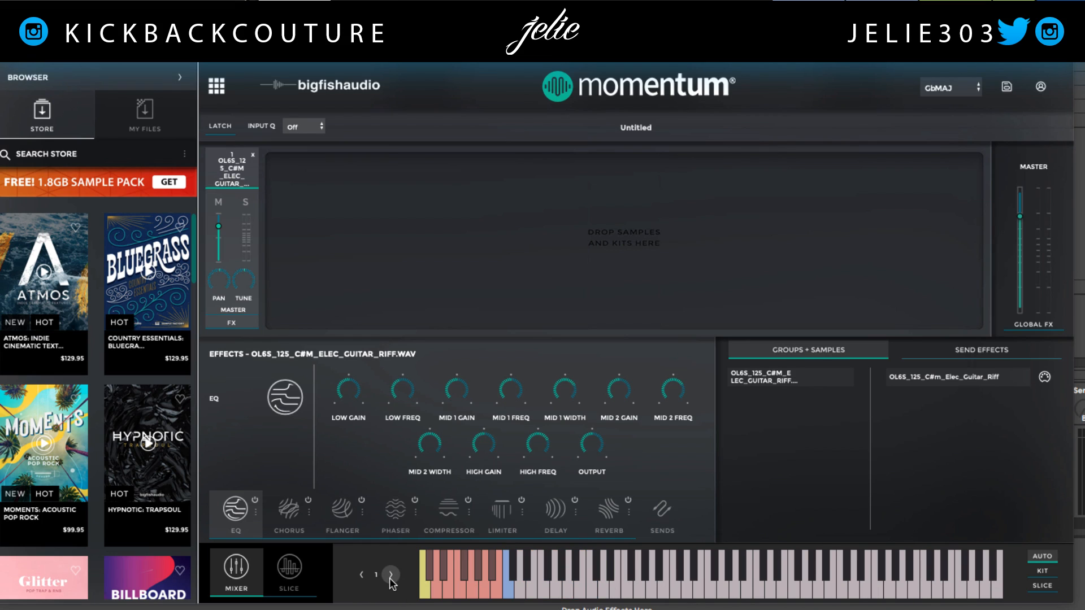
pyautogui.click(390, 575)
pyautogui.click(361, 575)
pyautogui.click(361, 575)
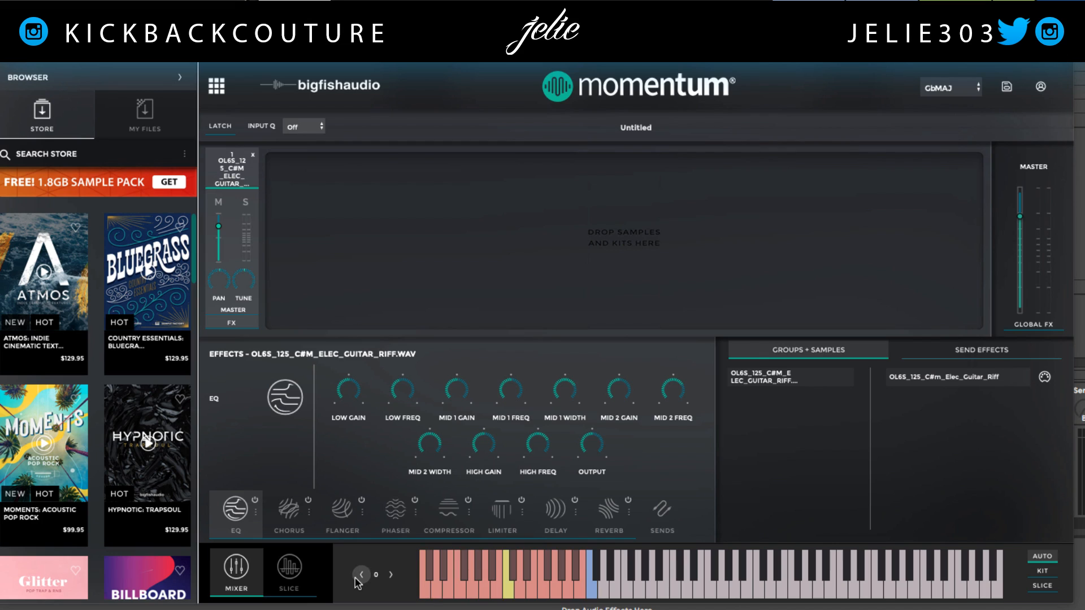
pyautogui.click(361, 575)
pyautogui.click(360, 576)
pyautogui.click(390, 576)
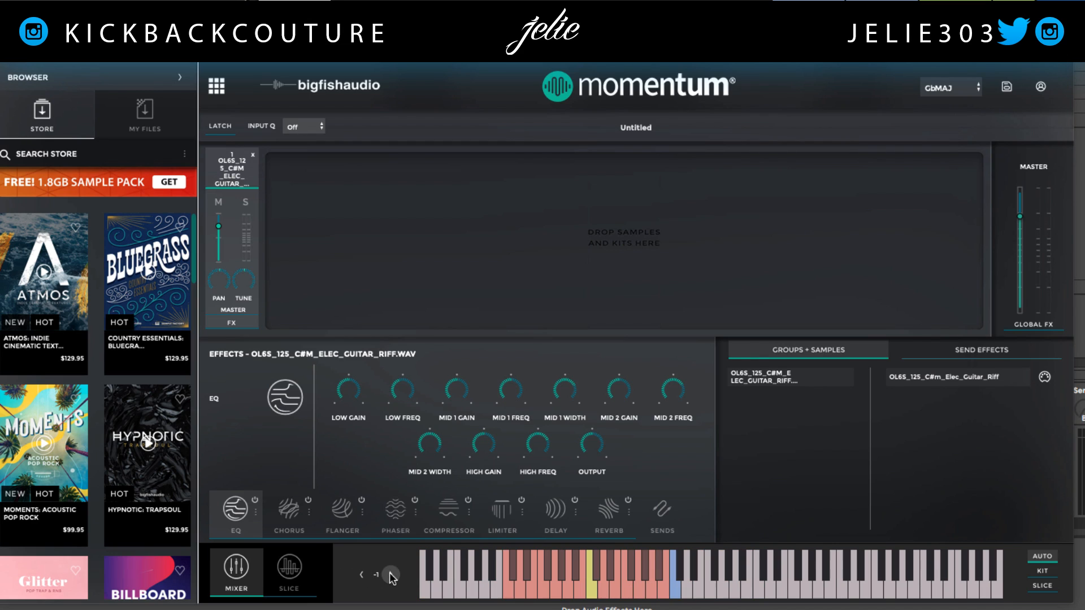
pyautogui.click(390, 575)
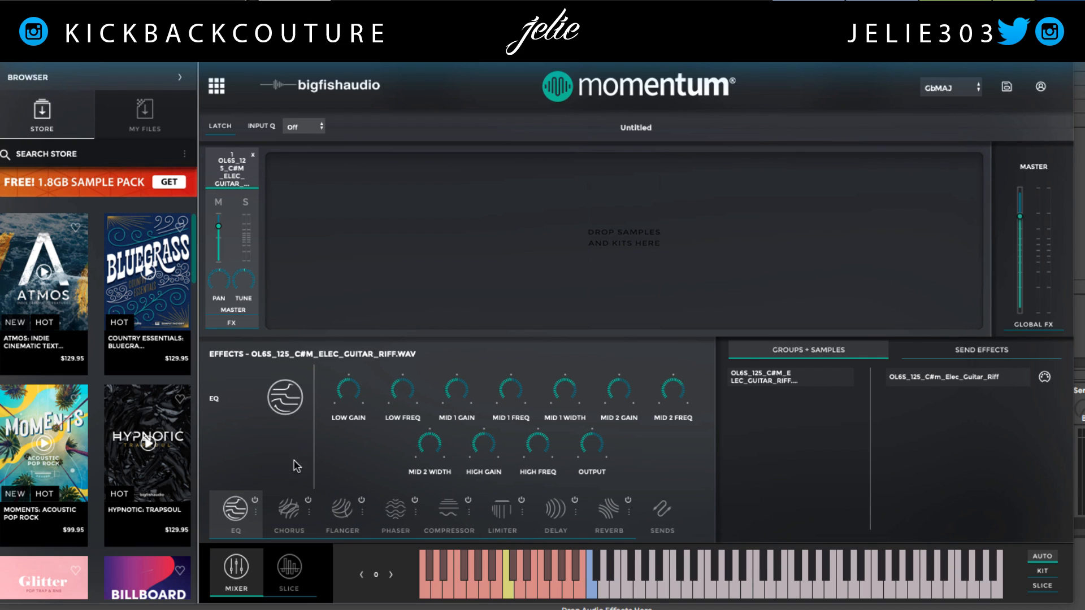
# Open the slicing controls for the guitar riff and try a 1/8 grid and a 1/2 grid
pyautogui.click(287, 584)
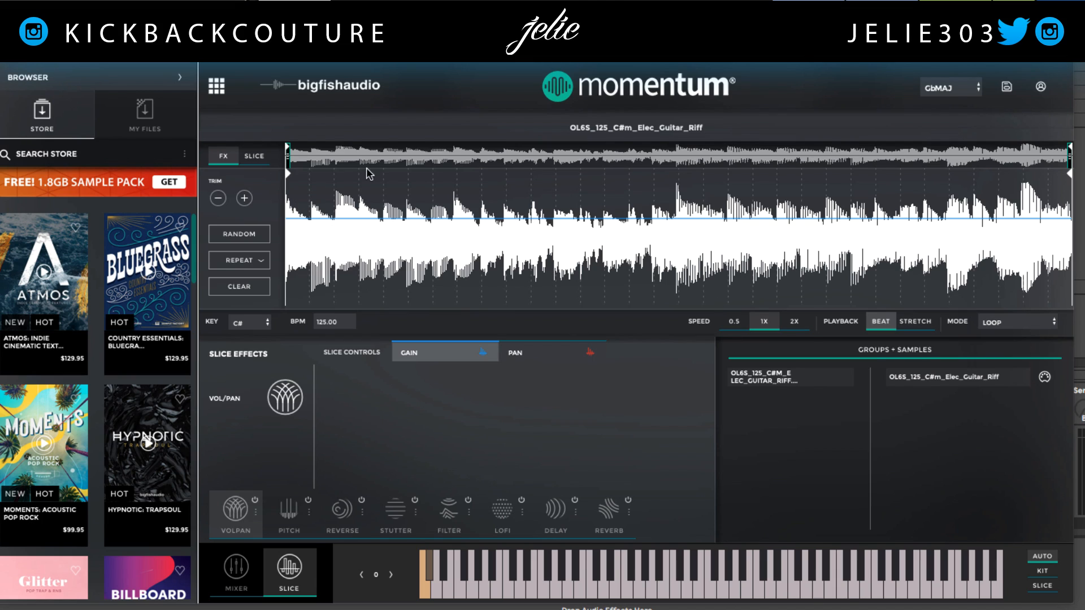
pyautogui.click(252, 158)
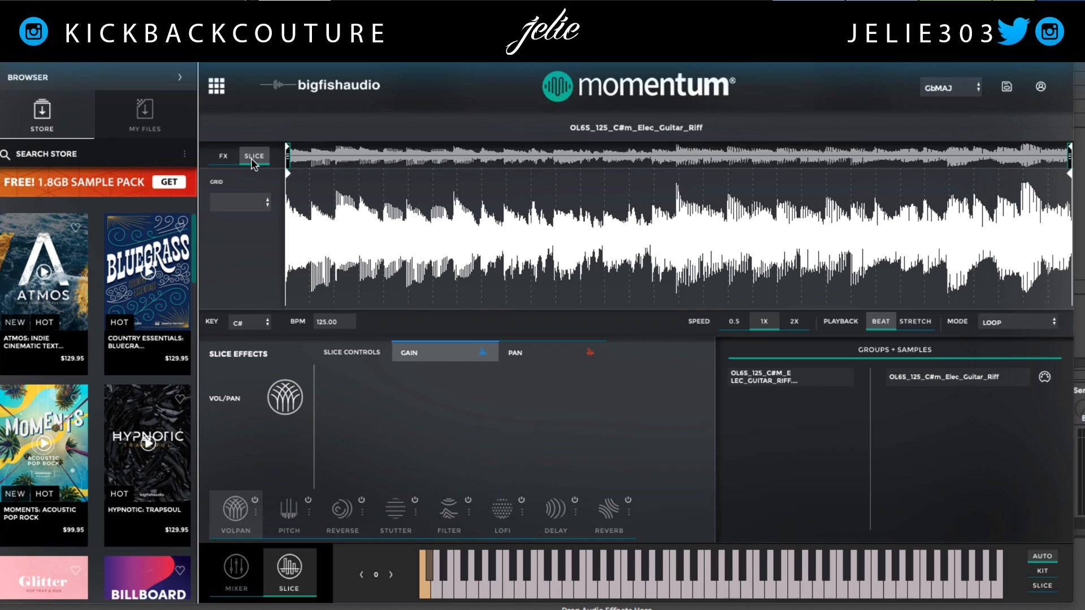
pyautogui.click(261, 203)
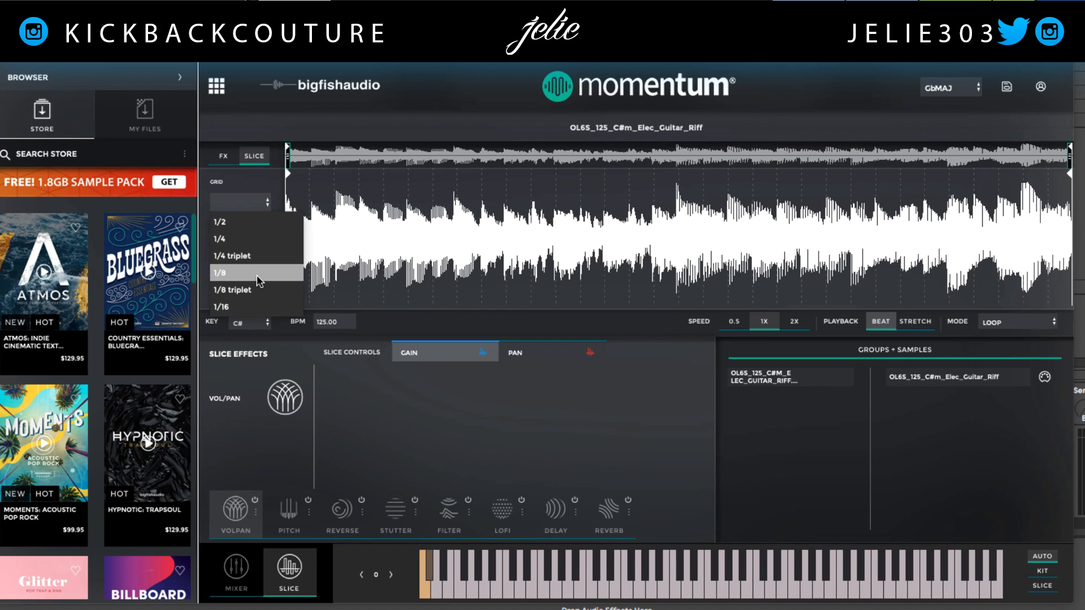
pyautogui.click(257, 274)
pyautogui.click(250, 203)
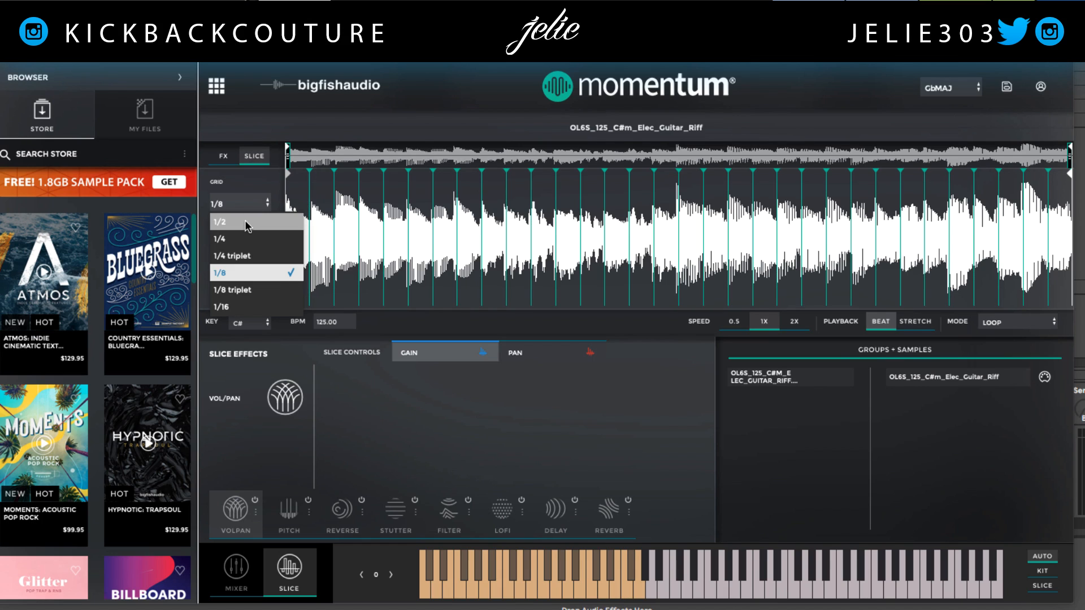
pyautogui.click(245, 221)
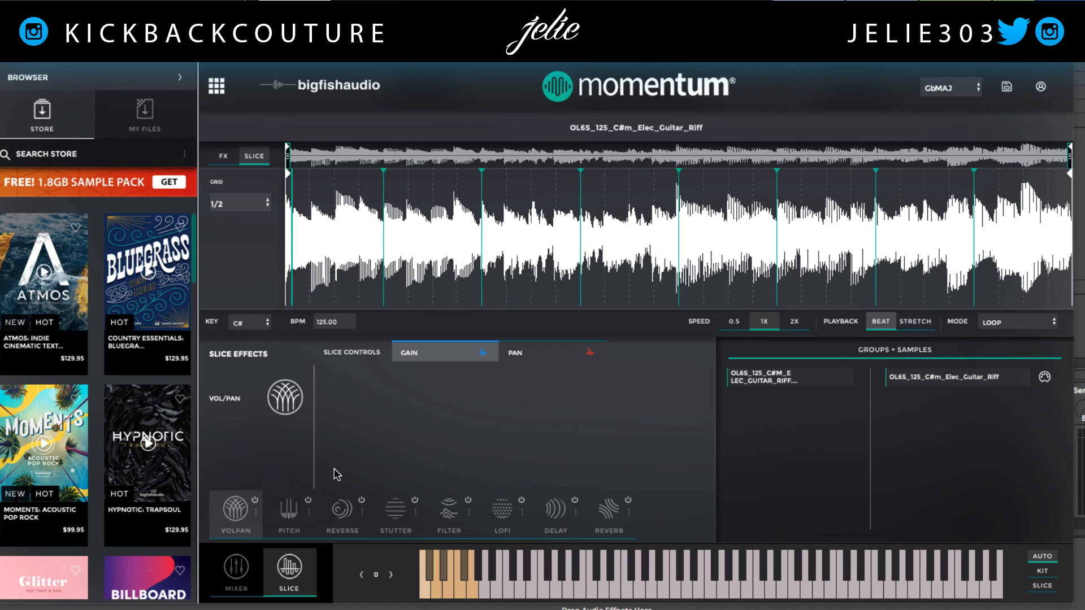
# Set the guitar riff's slice grid to 1/4
pyautogui.click(221, 204)
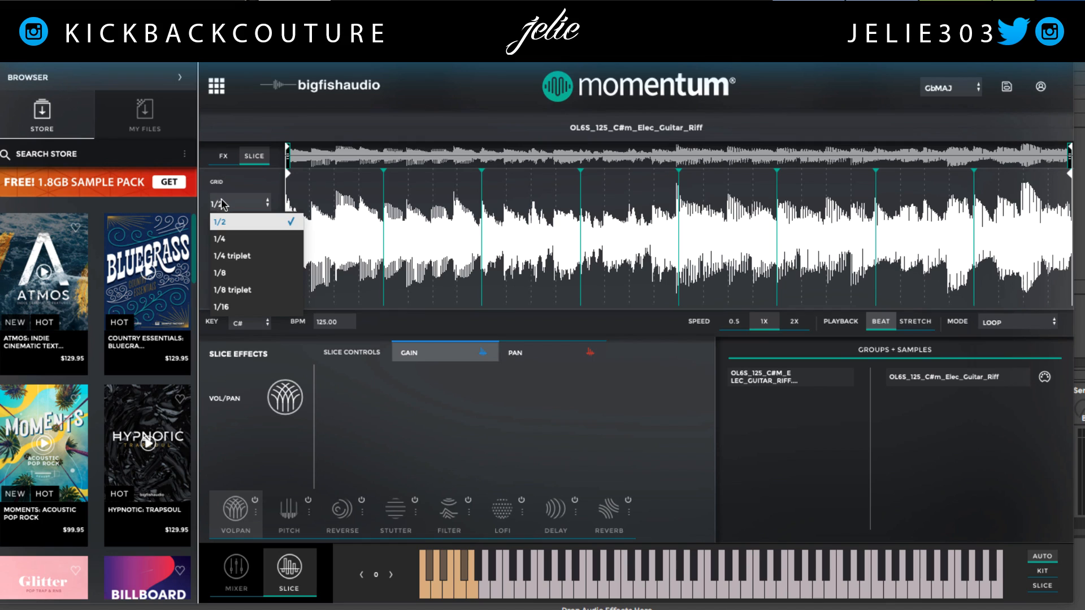
pyautogui.click(244, 237)
pyautogui.click(236, 205)
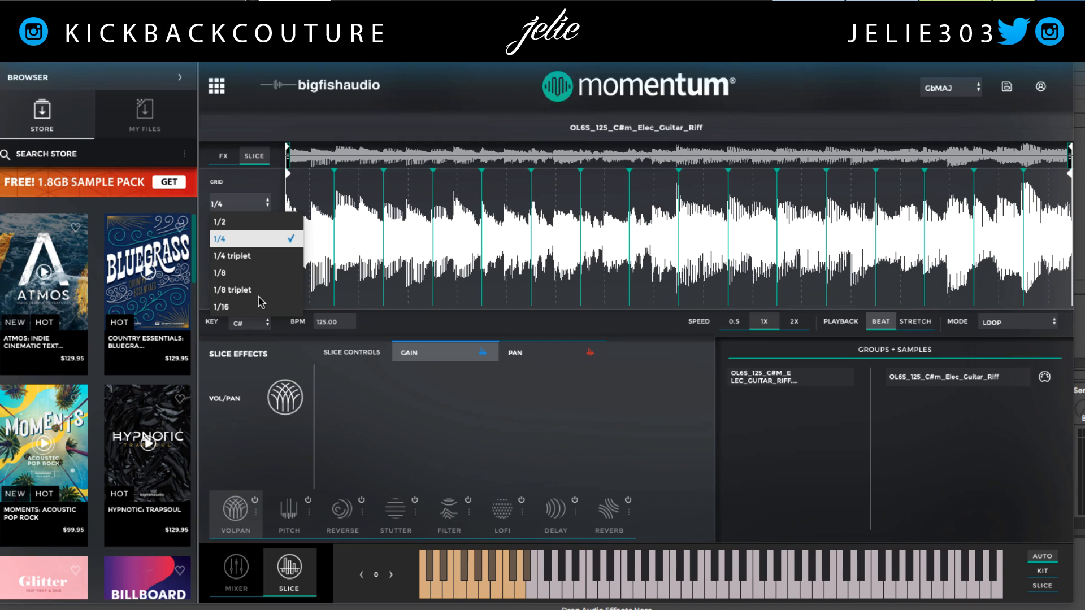
pyautogui.click(234, 167)
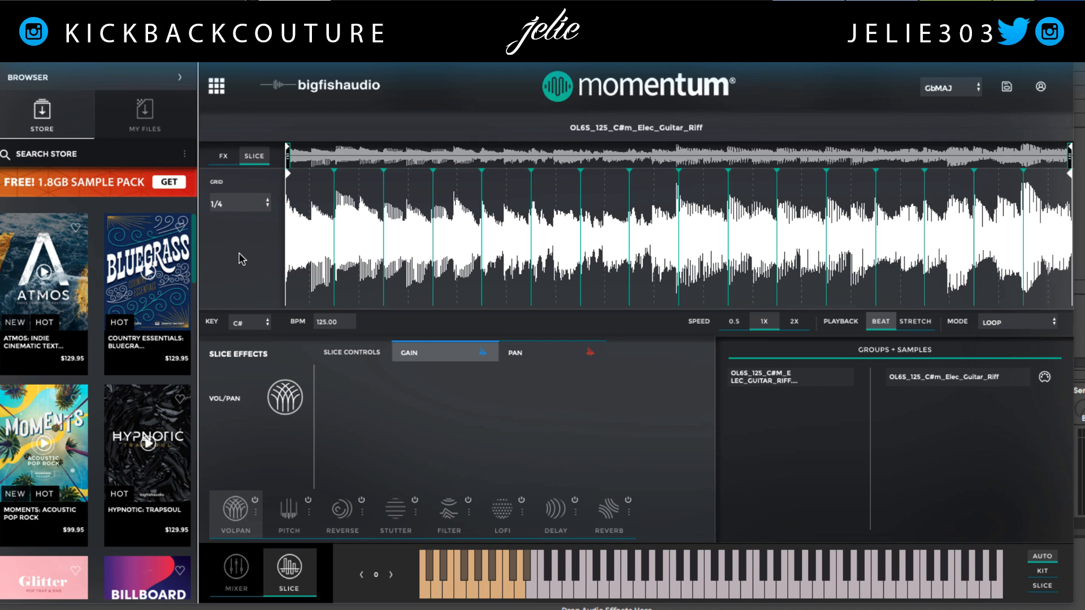
pyautogui.click(246, 206)
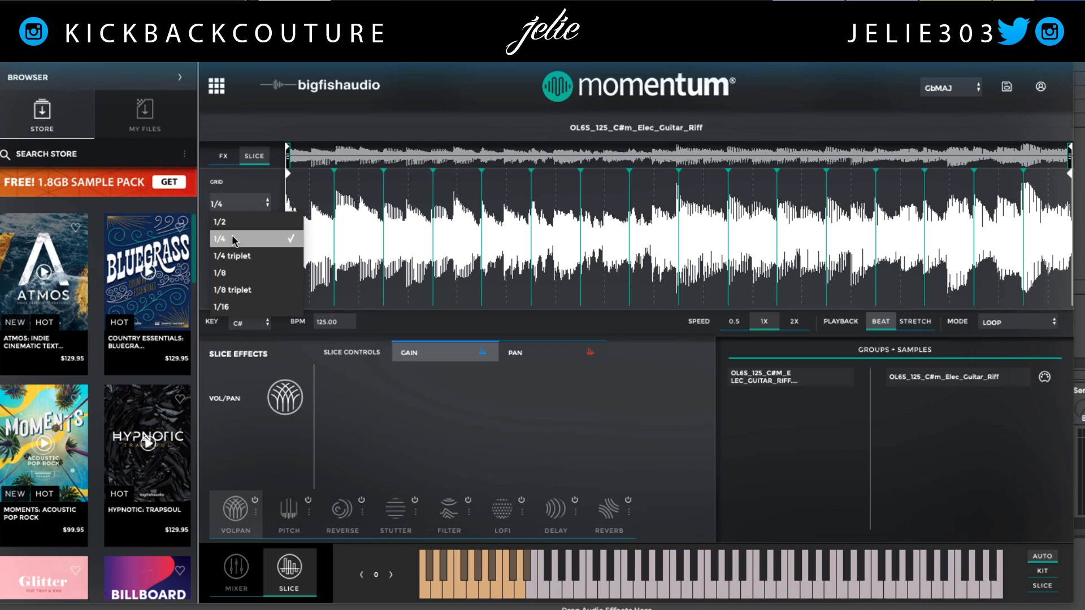
pyautogui.click(236, 239)
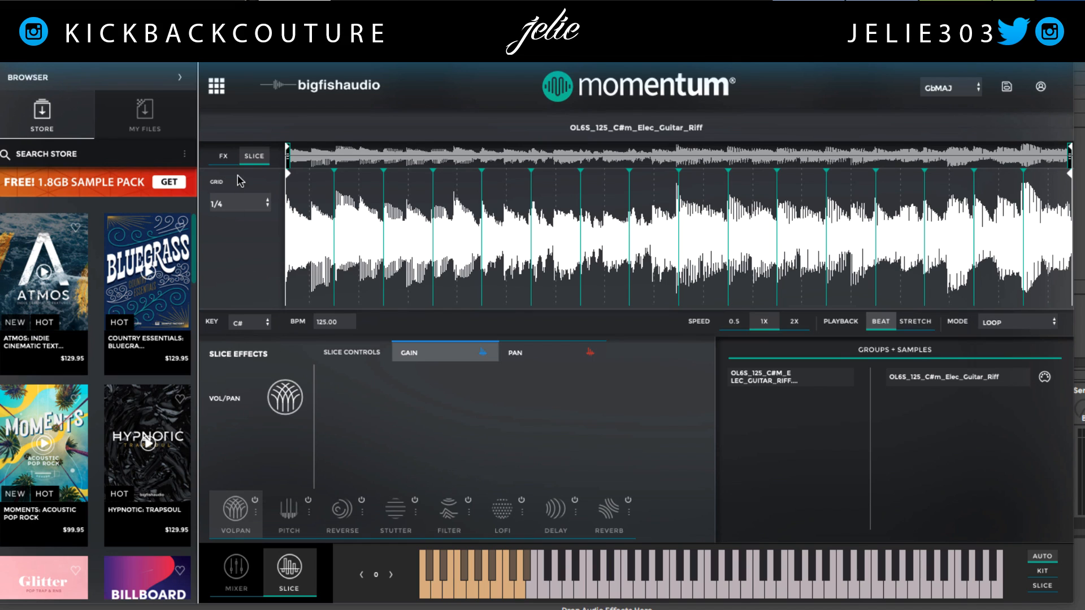
# Open the slice effects and look through the controls of Pitch, Reverse, Stutter, Filter, Lofi, Delay and Reverb
pyautogui.click(223, 156)
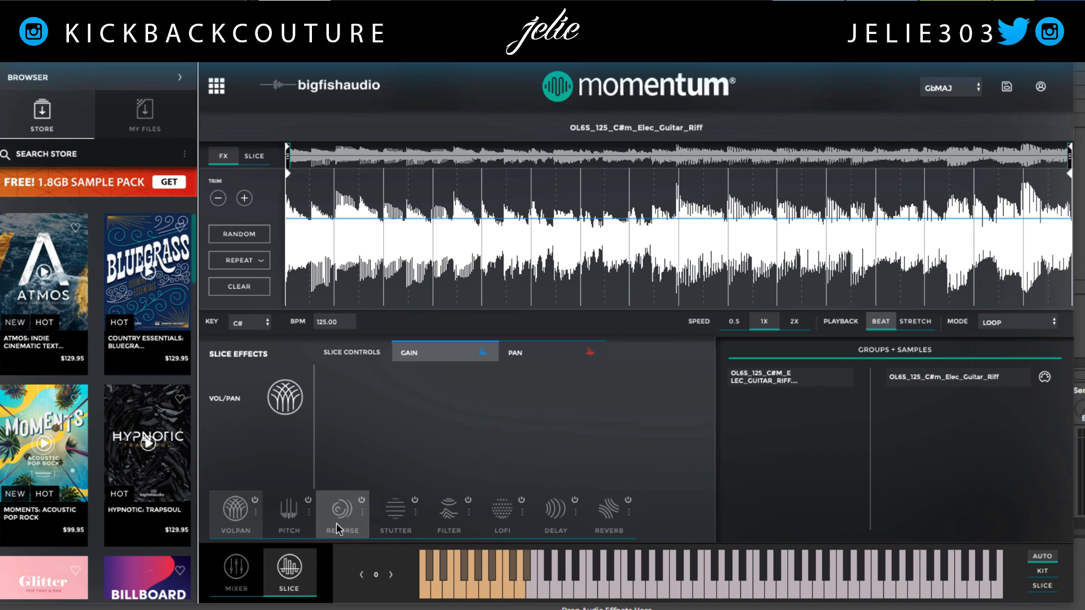
pyautogui.click(289, 511)
pyautogui.click(341, 510)
pyautogui.click(383, 514)
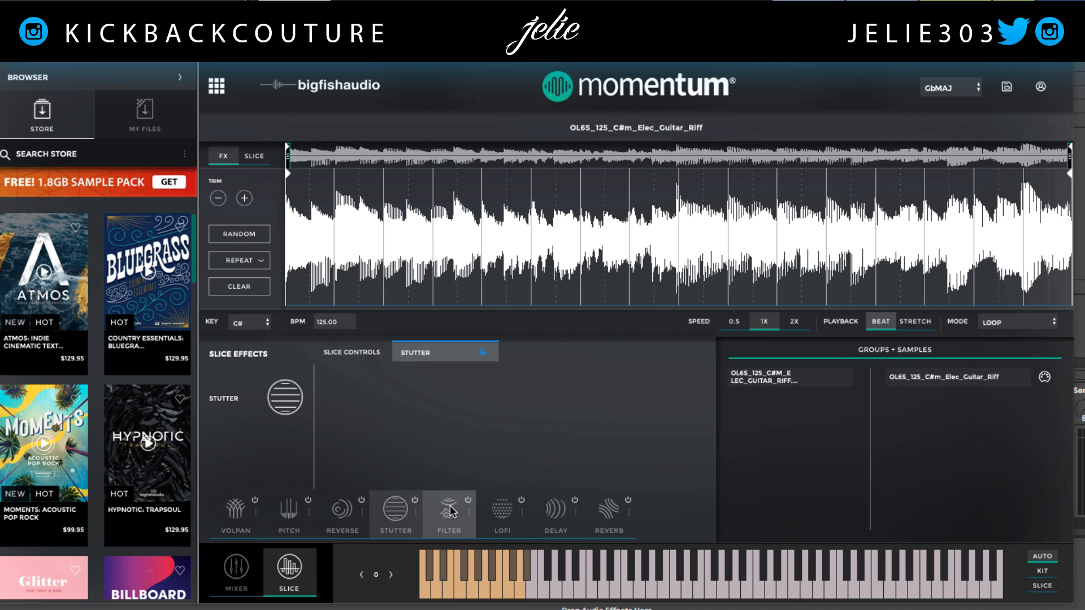
pyautogui.click(448, 511)
pyautogui.click(501, 511)
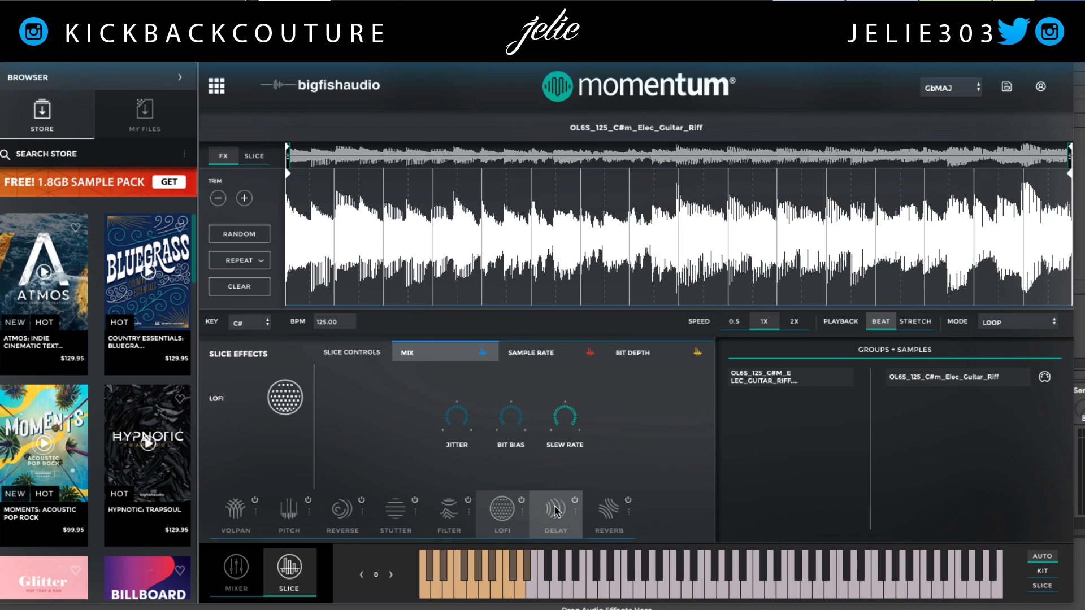
pyautogui.click(547, 521)
pyautogui.click(602, 522)
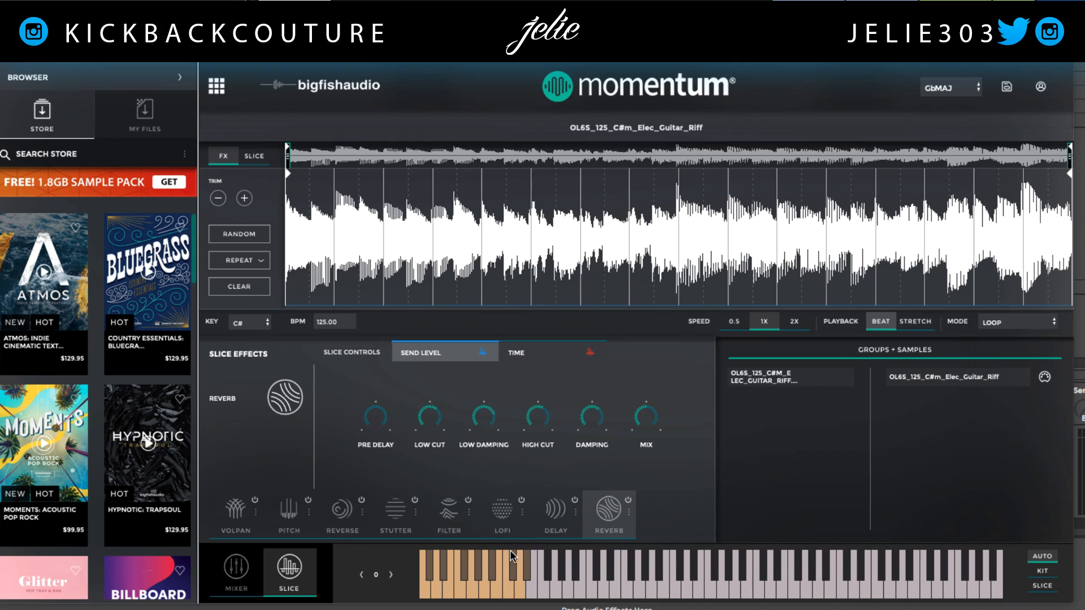
# Enable the Reverse effect and reverse every other slice of the riff starting with the first, auditioning the result
pyautogui.click(349, 530)
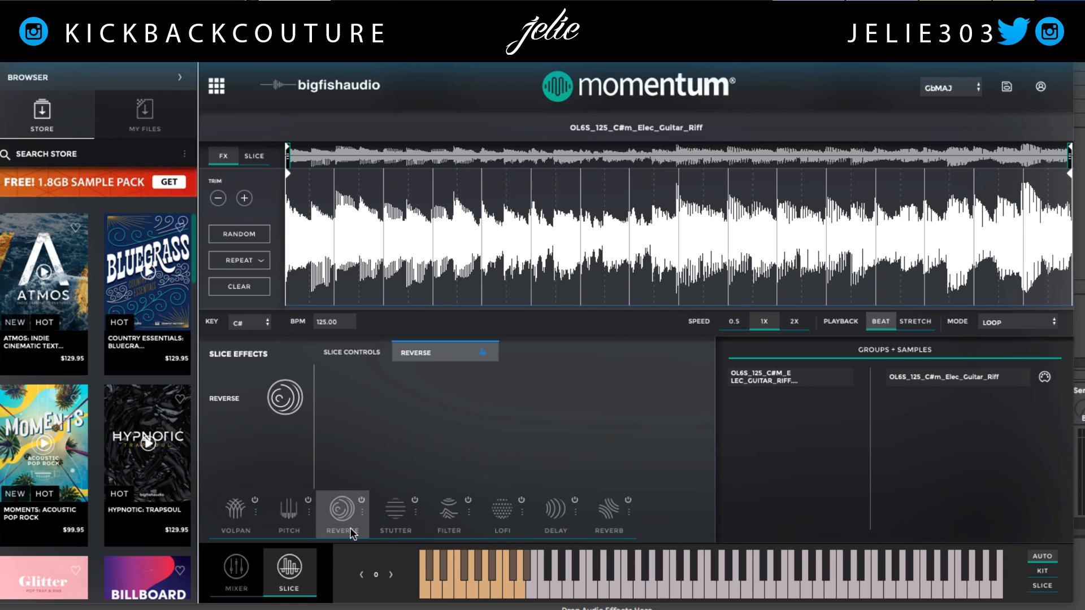
pyautogui.click(362, 500)
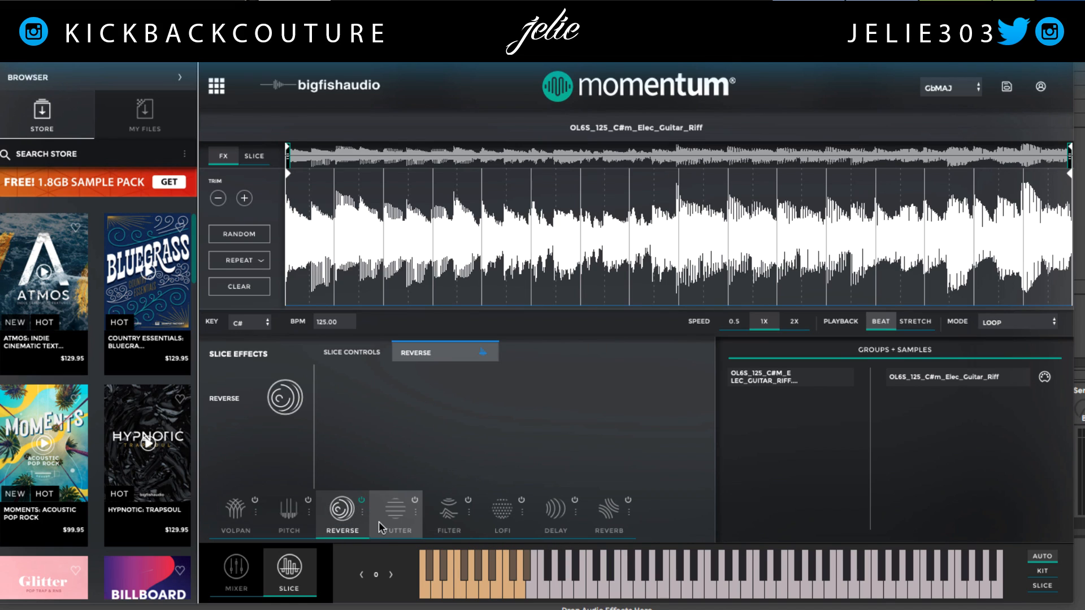
pyautogui.click(325, 227)
pyautogui.click(408, 224)
pyautogui.click(515, 227)
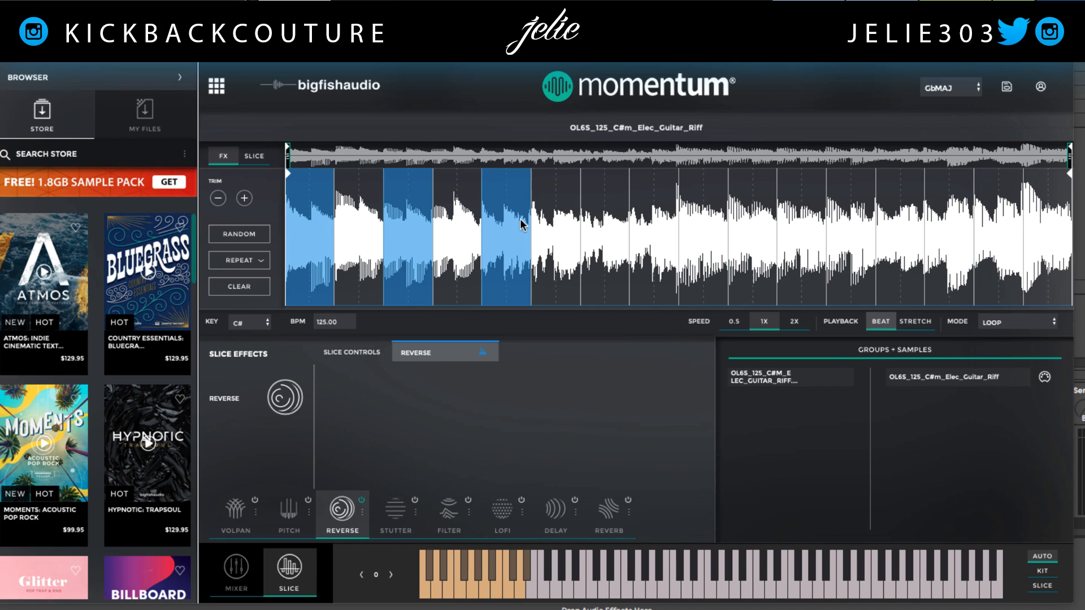
pyautogui.click(586, 224)
pyautogui.click(684, 224)
pyautogui.click(750, 222)
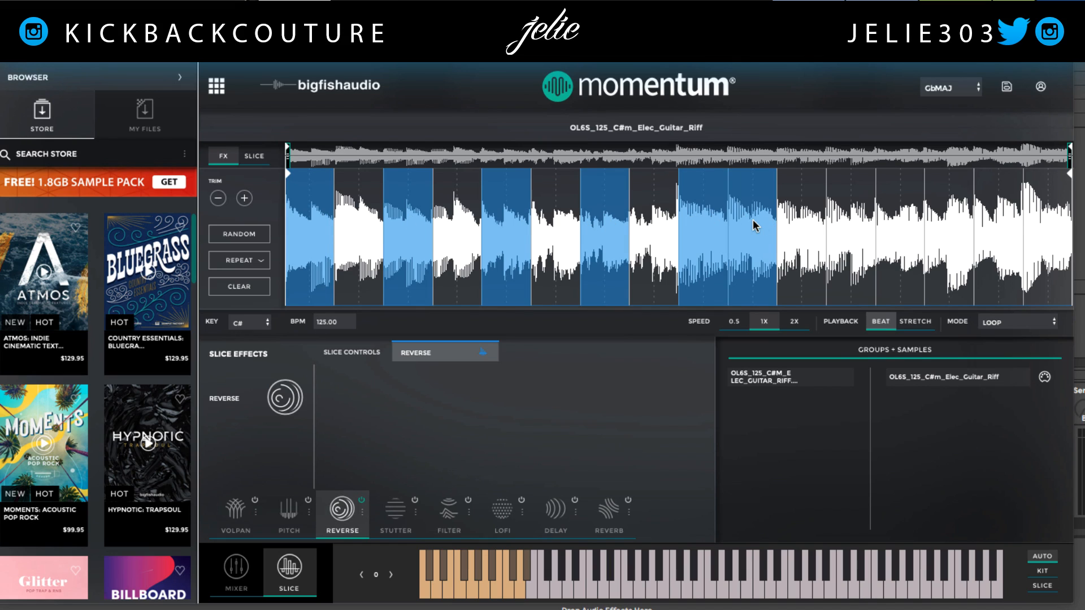
pyautogui.click(794, 228)
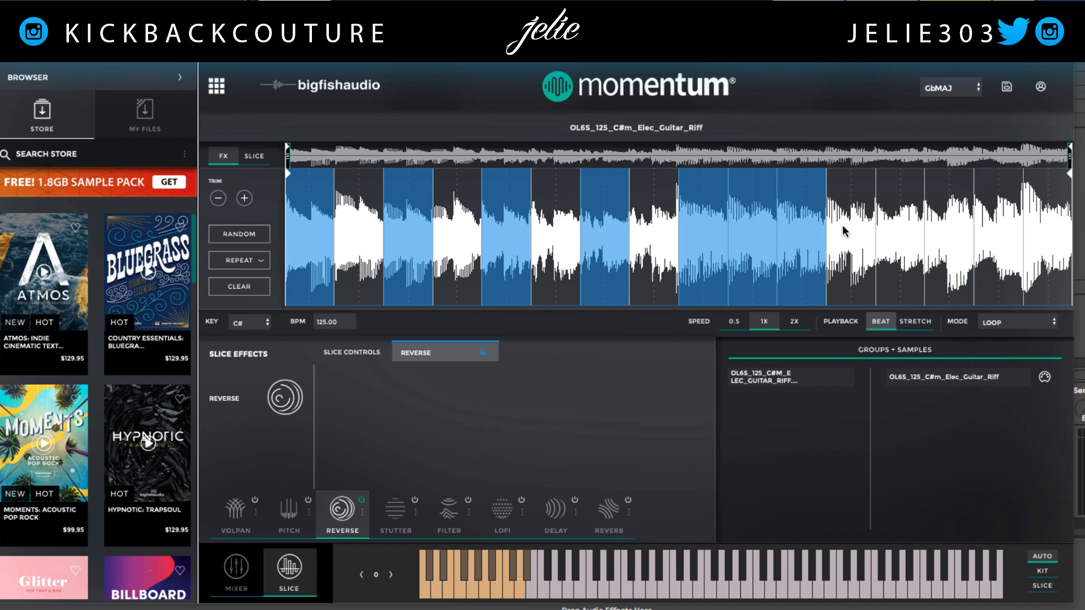
pyautogui.click(755, 209)
pyautogui.click(885, 223)
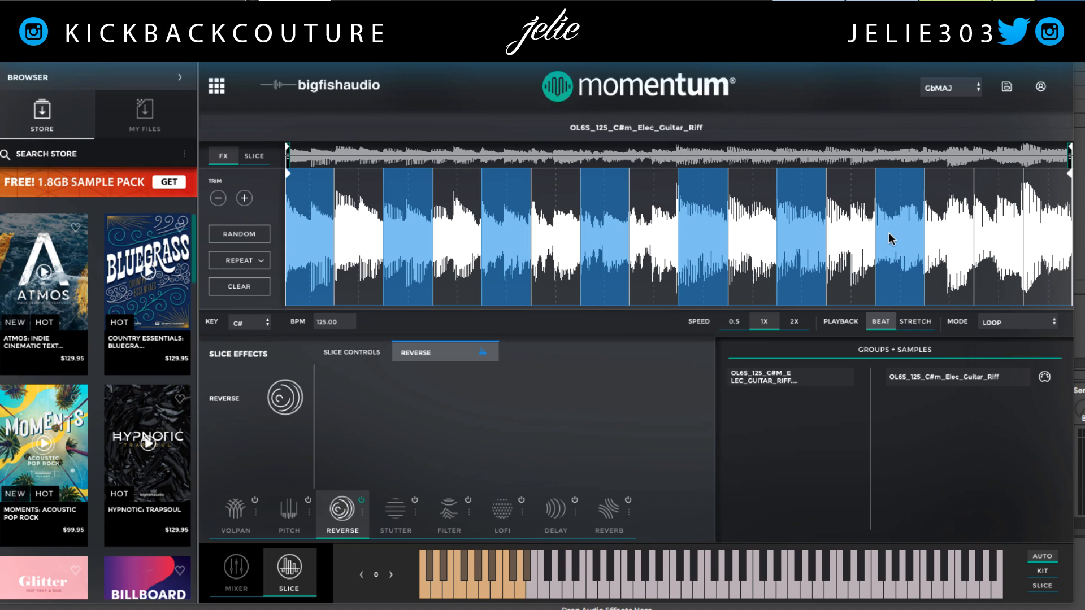
pyautogui.click(1009, 181)
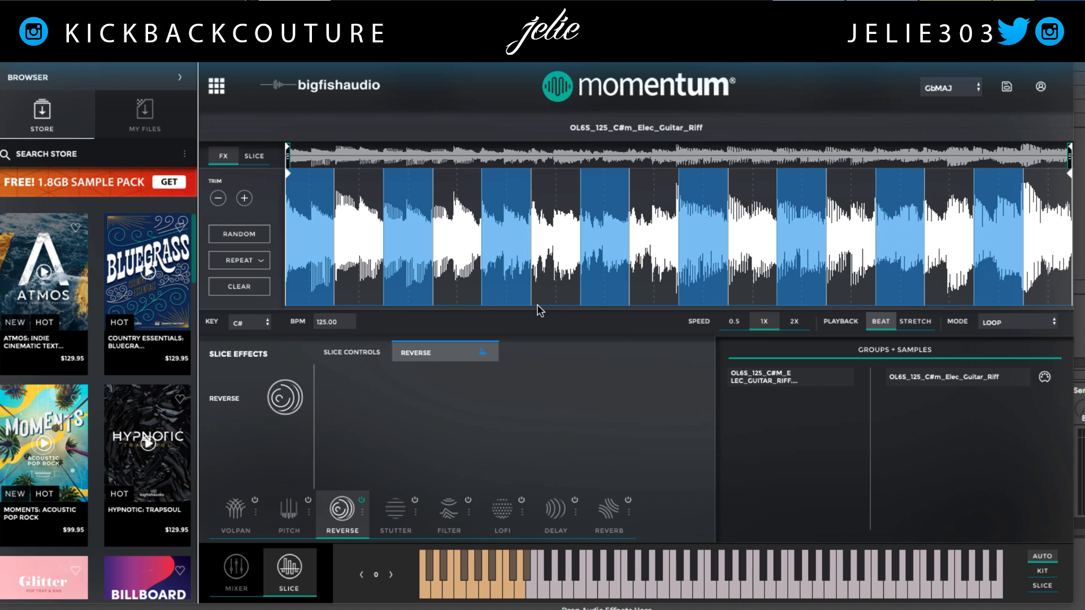
pyautogui.press('a')
# Enable the VolPan effect and pan the first six slices in pairs to alternating extremes, auditioning the result
pyautogui.click(235, 509)
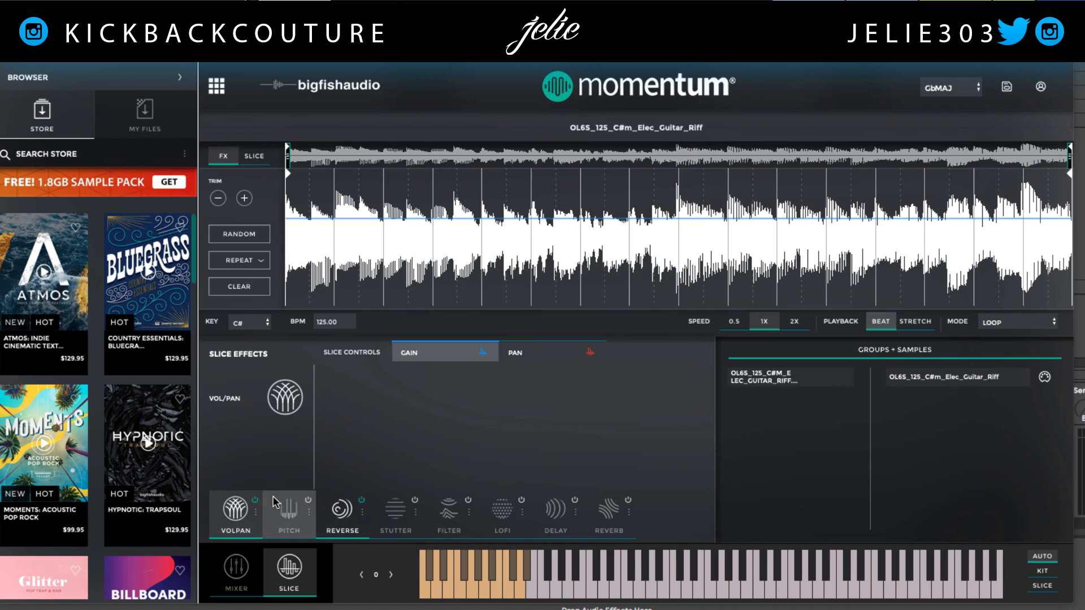
pyautogui.click(551, 353)
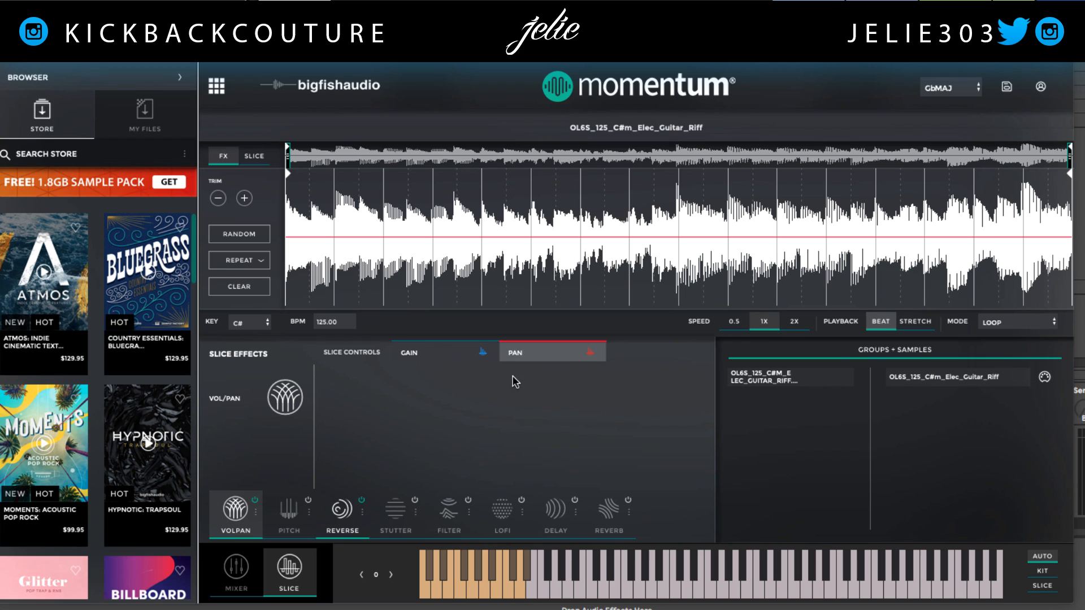
pyautogui.moveTo(307, 240); pyautogui.dragTo(309, 169)
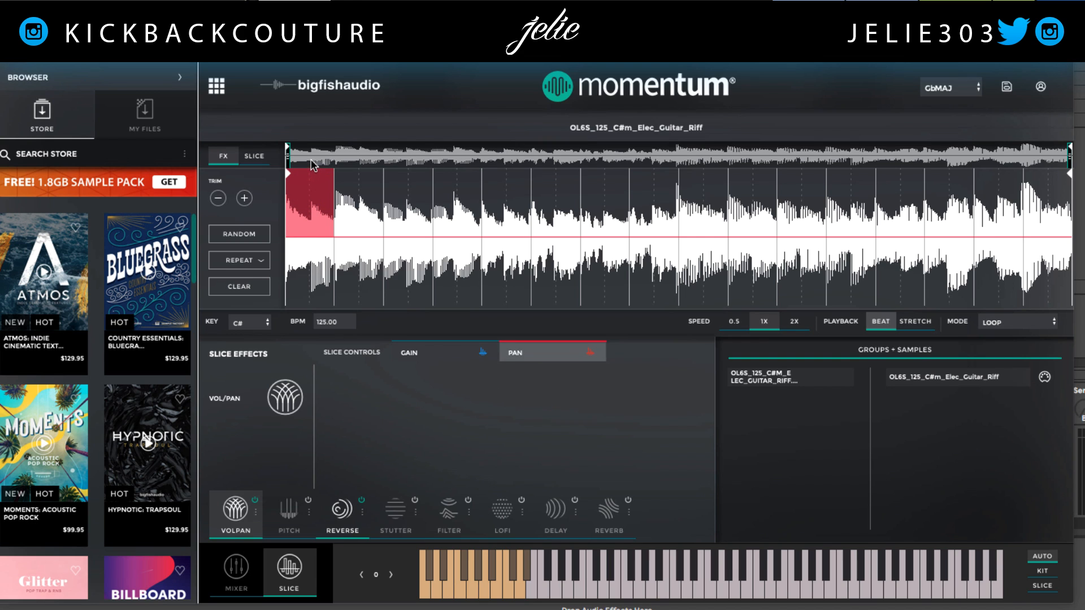
pyautogui.moveTo(364, 232); pyautogui.dragTo(360, 140)
pyautogui.moveTo(400, 238); pyautogui.dragTo(427, 336)
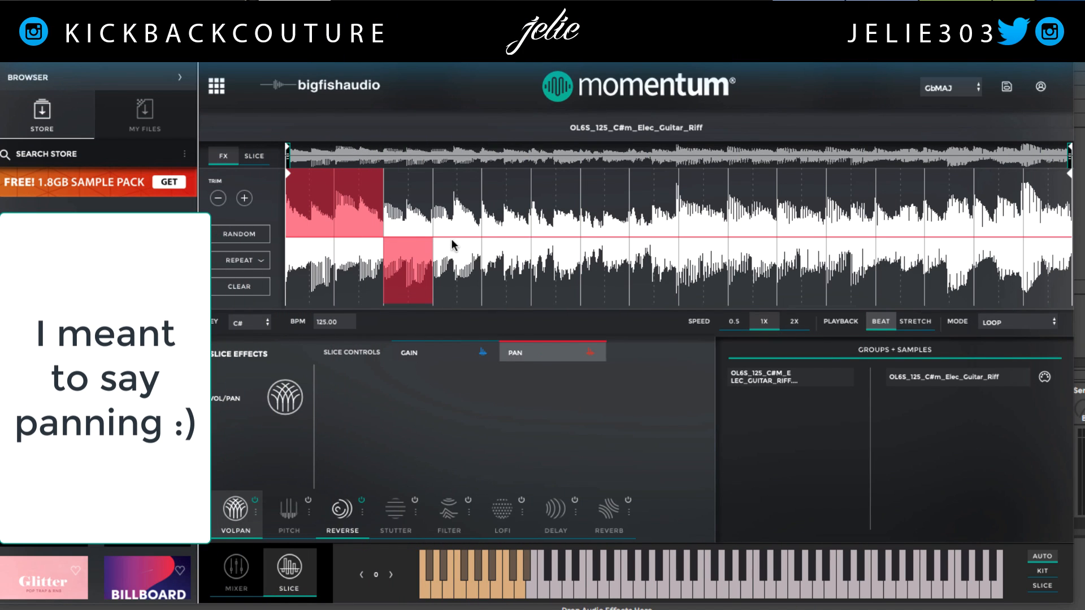
pyautogui.moveTo(452, 244)
pyautogui.mouseDown()
pyautogui.moveTo(477, 326)
pyautogui.moveTo(501, 232)
pyautogui.moveTo(503, 145)
pyautogui.moveTo(549, 217)
pyautogui.moveTo(556, 121)
pyautogui.mouseUp()
pyautogui.press('space')
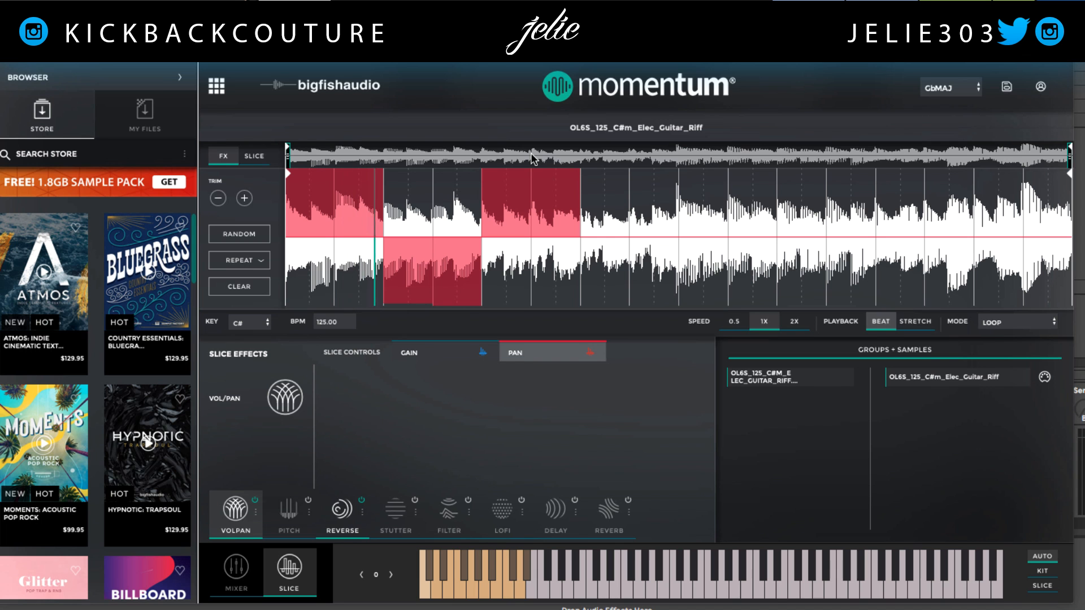
pyautogui.press('space')
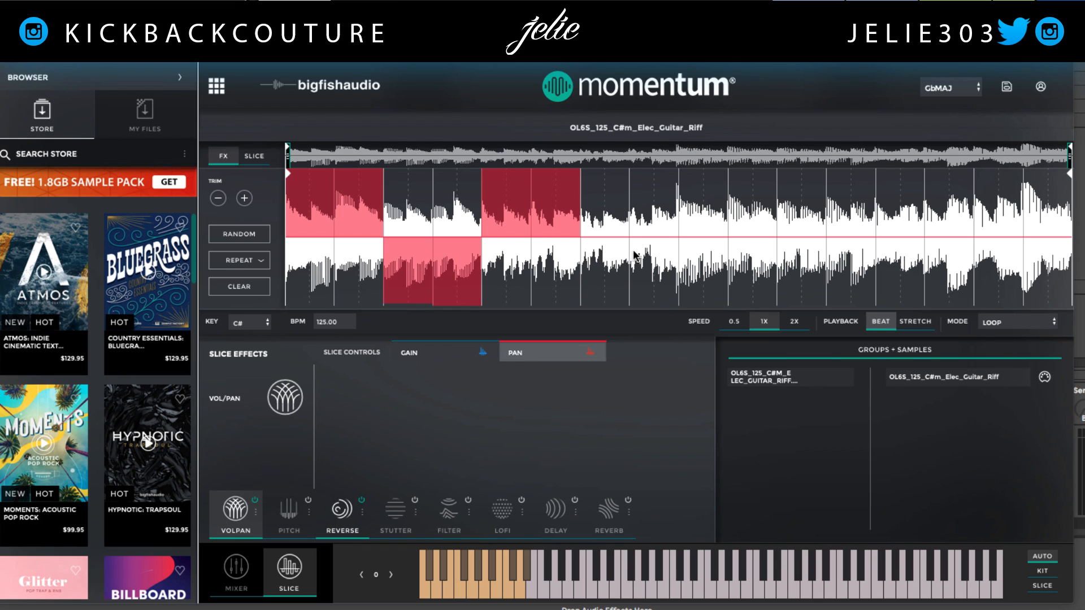
# Pan the remaining slices in pairs to alternating extremes, and reduce the pan amount on the first two slices
pyautogui.moveTo(607, 279)
pyautogui.mouseDown()
pyautogui.moveTo(643, 321)
pyautogui.moveTo(606, 314)
pyautogui.mouseUp()
pyautogui.moveTo(715, 253)
pyautogui.mouseDown()
pyautogui.moveTo(717, 167)
pyautogui.moveTo(756, 149)
pyautogui.moveTo(794, 246)
pyautogui.moveTo(860, 327)
pyautogui.moveTo(955, 150)
pyautogui.moveTo(936, 181)
pyautogui.moveTo(1006, 319)
pyautogui.moveTo(1051, 322)
pyautogui.mouseUp()
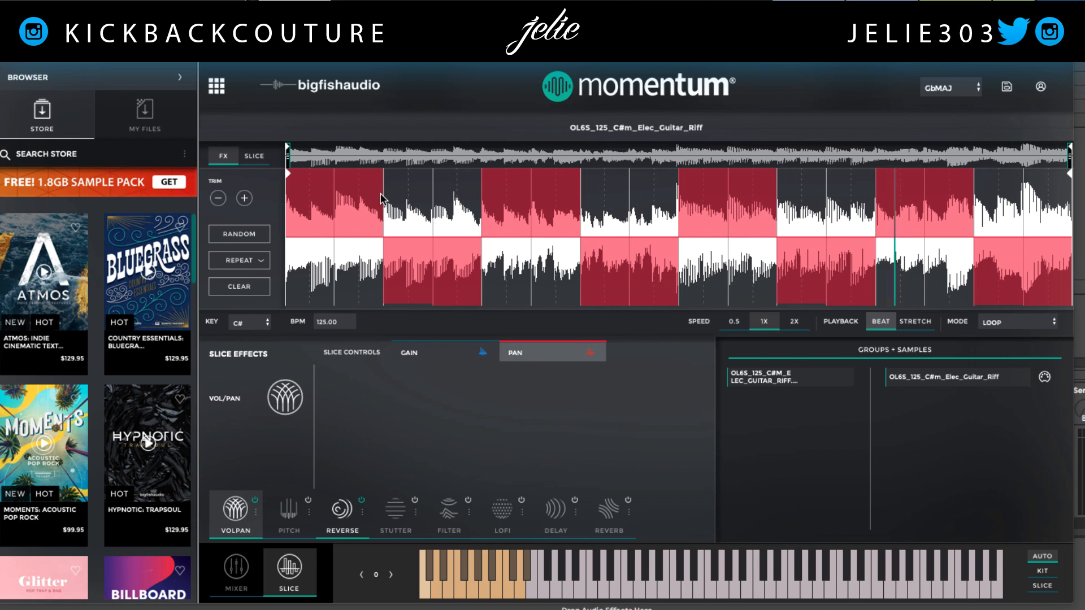
pyautogui.moveTo(382, 196); pyautogui.dragTo(297, 195)
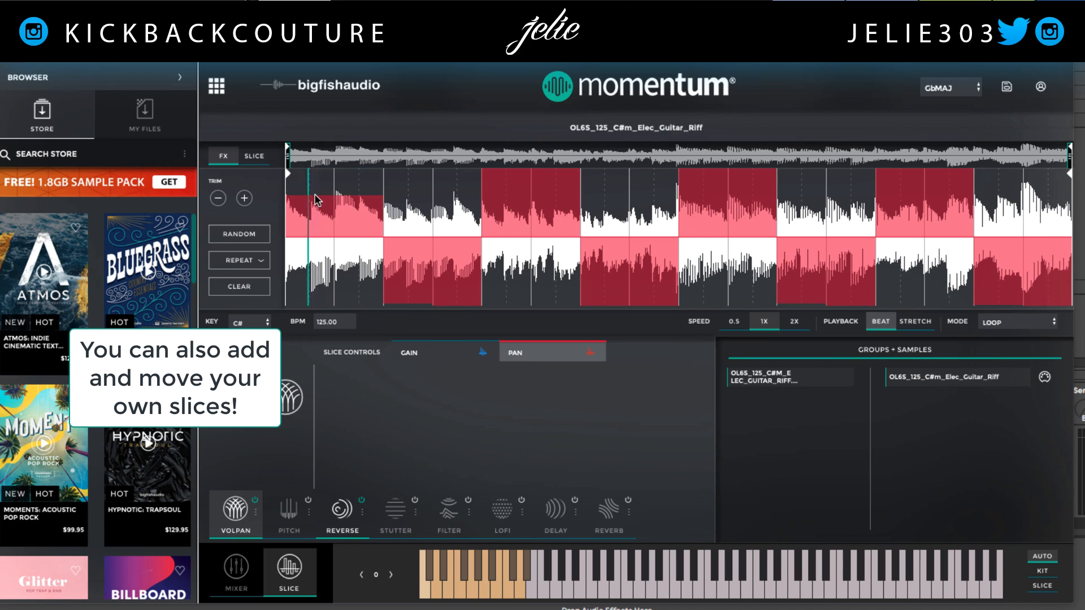
# Reduce the pan amount on the third through last slices to moderate levels, keeping the pairs alternating between sides
pyautogui.click(384, 277)
pyautogui.moveTo(386, 283); pyautogui.dragTo(568, 212)
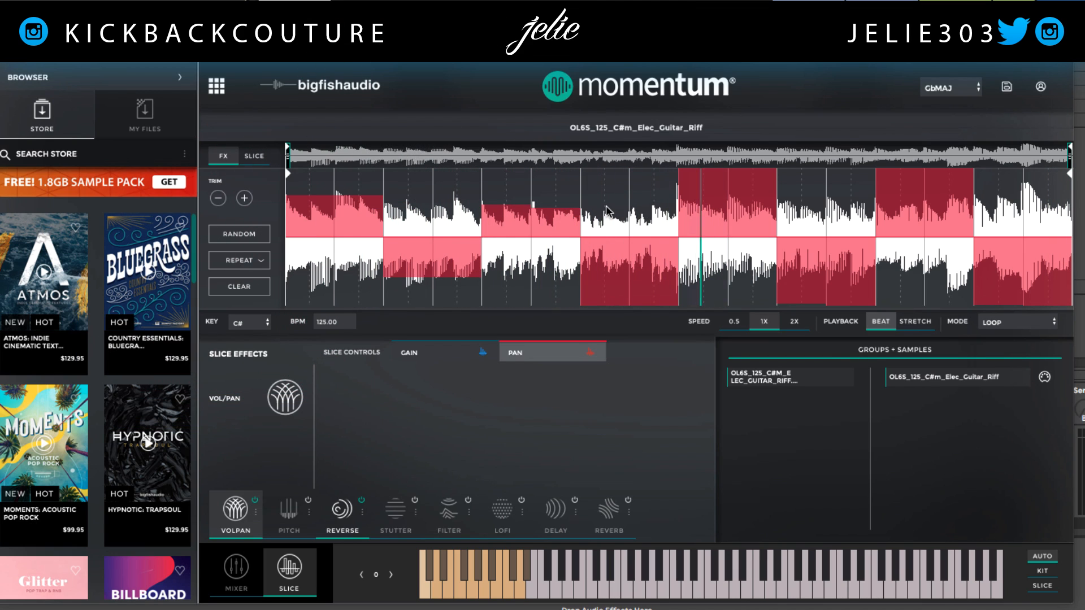
pyautogui.click(683, 211)
pyautogui.click(751, 208)
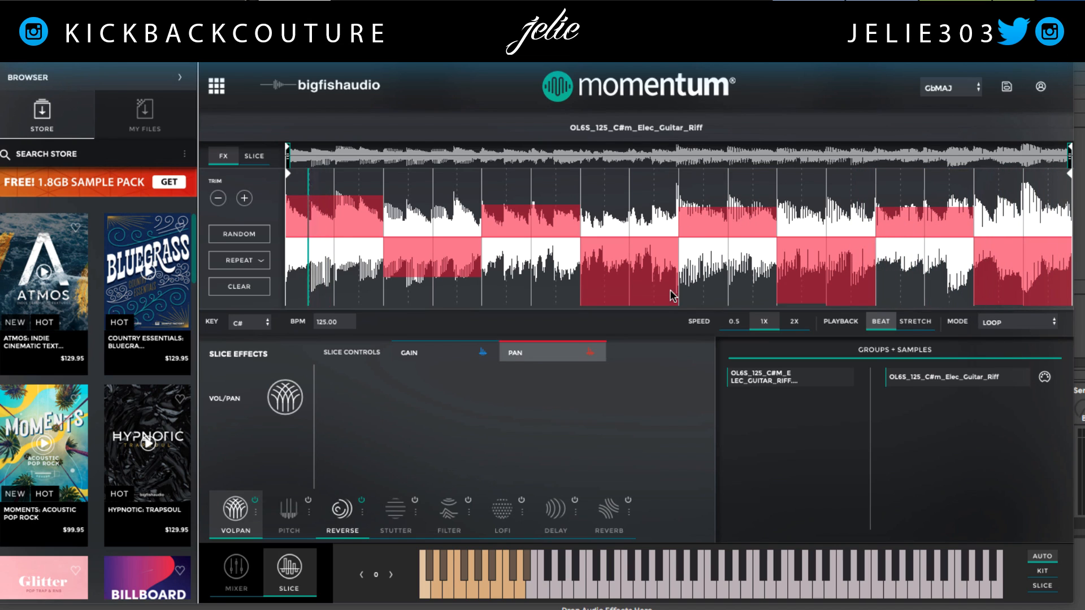
pyautogui.moveTo(783, 274); pyautogui.dragTo(856, 274)
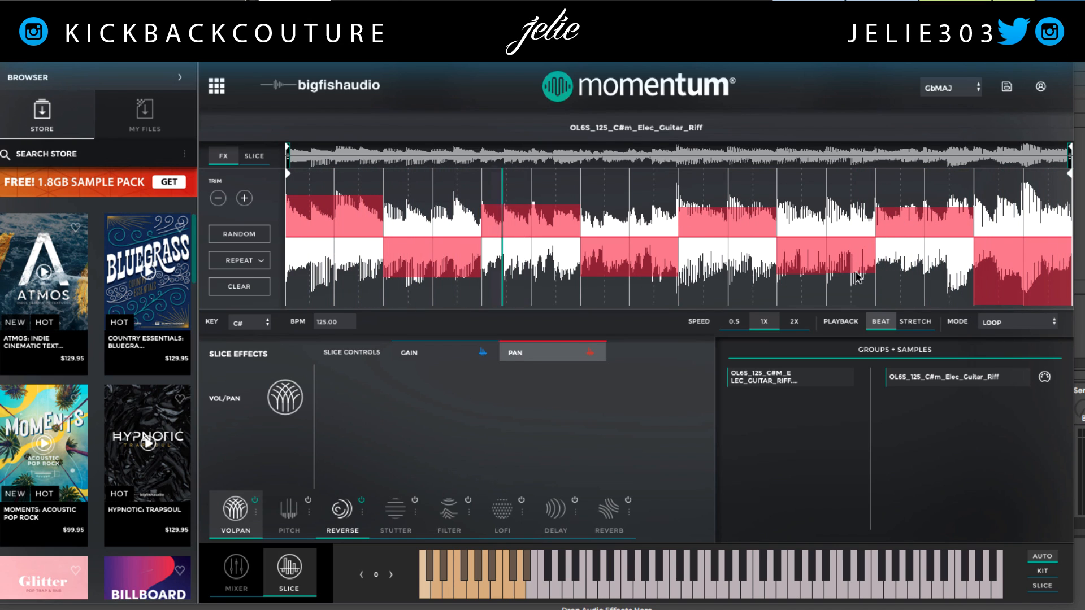
pyautogui.moveTo(986, 267); pyautogui.dragTo(1039, 274)
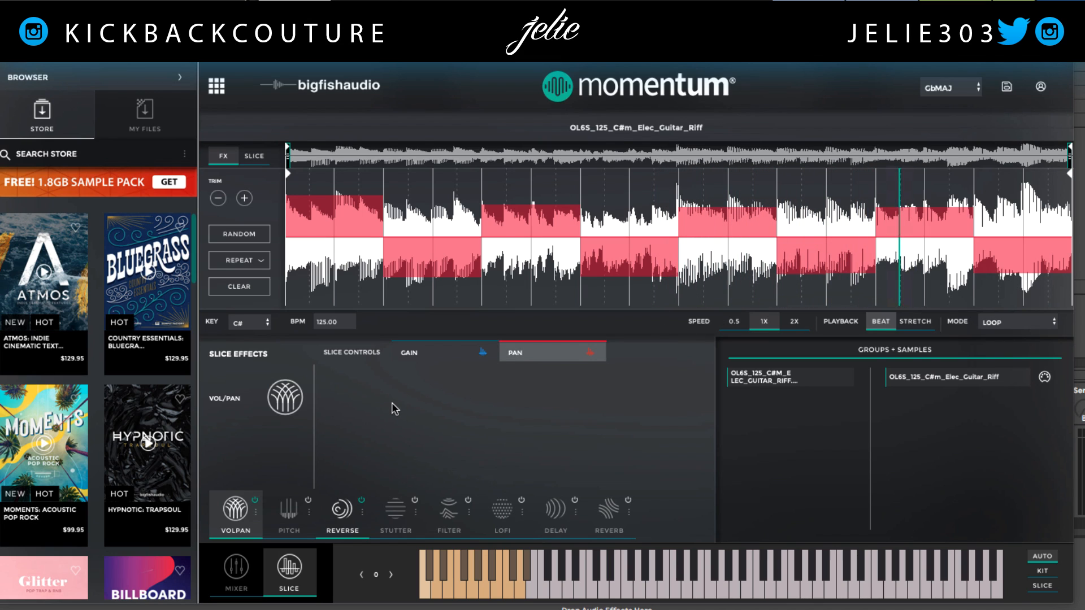
# Raise the first slice's delay send level to maximum, enable the Delay effect and set its feedback mode to Ping Pong
pyautogui.click(567, 506)
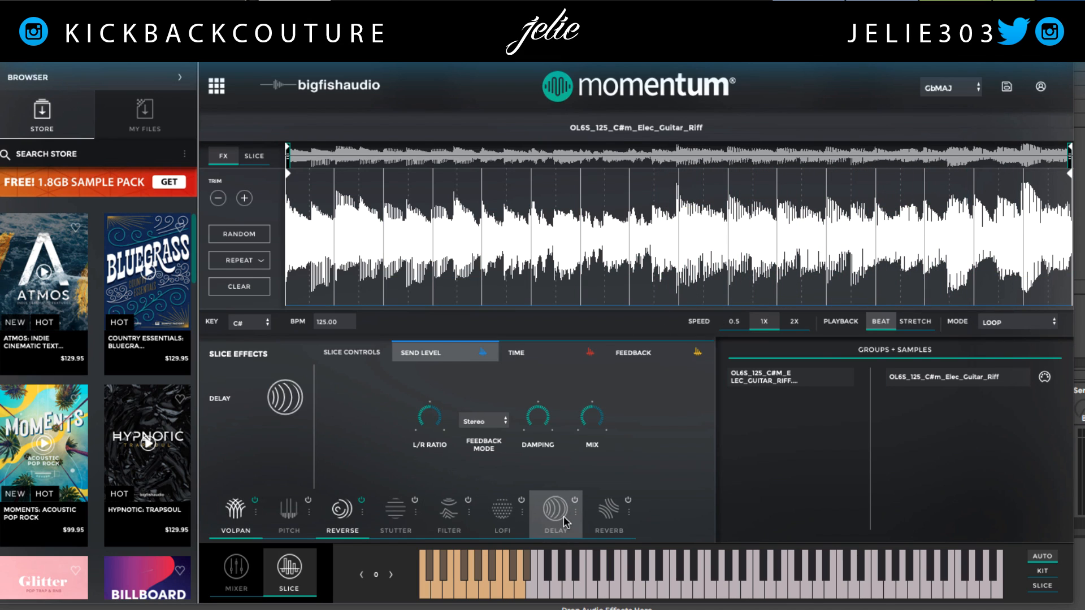
pyautogui.click(318, 243)
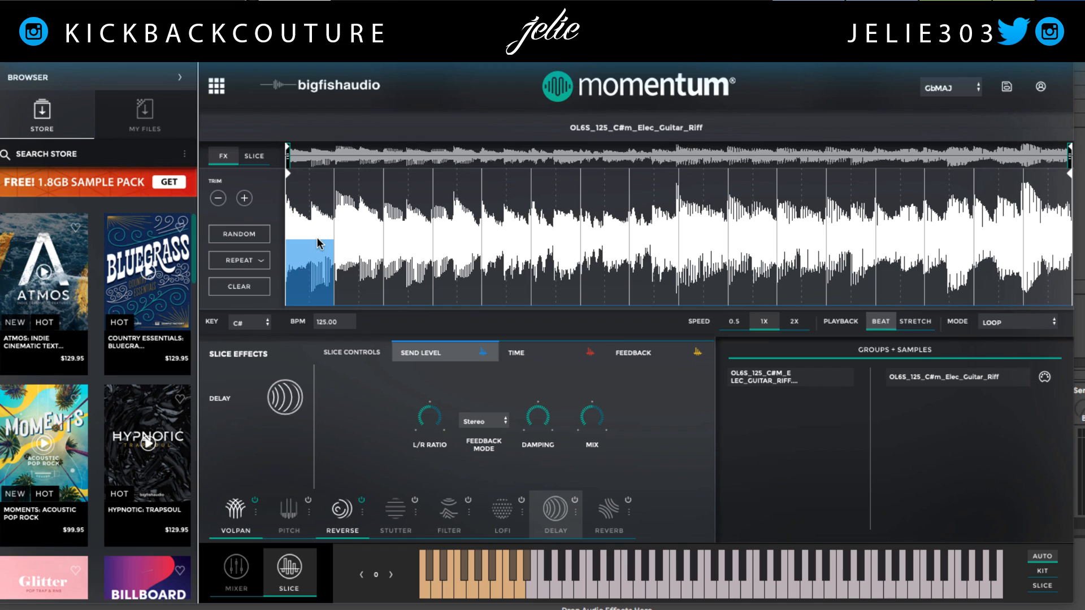
pyautogui.moveTo(315, 236); pyautogui.dragTo(294, 104)
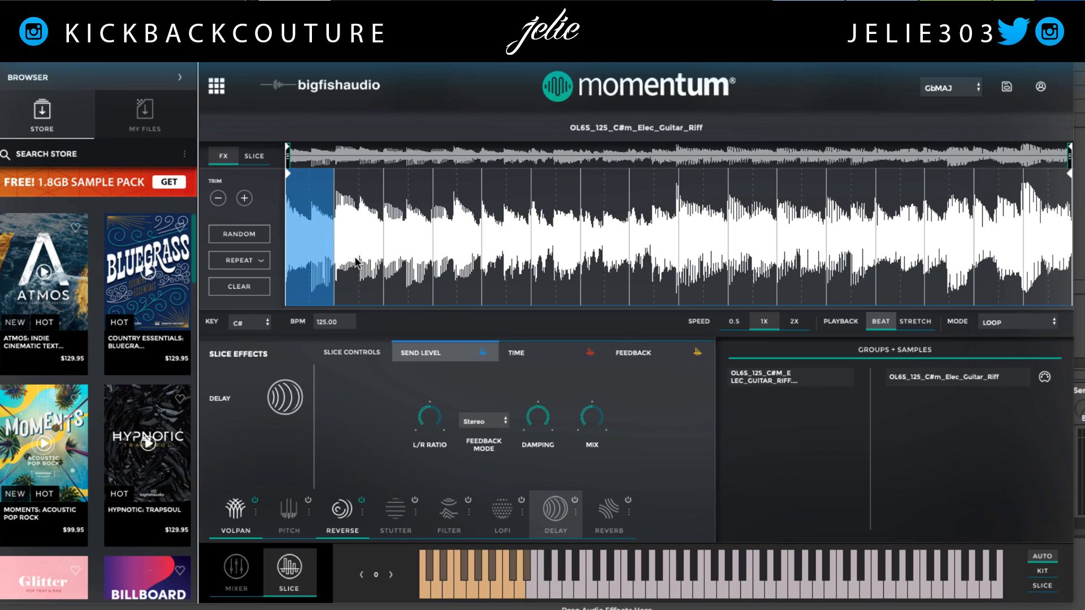
pyautogui.click(570, 500)
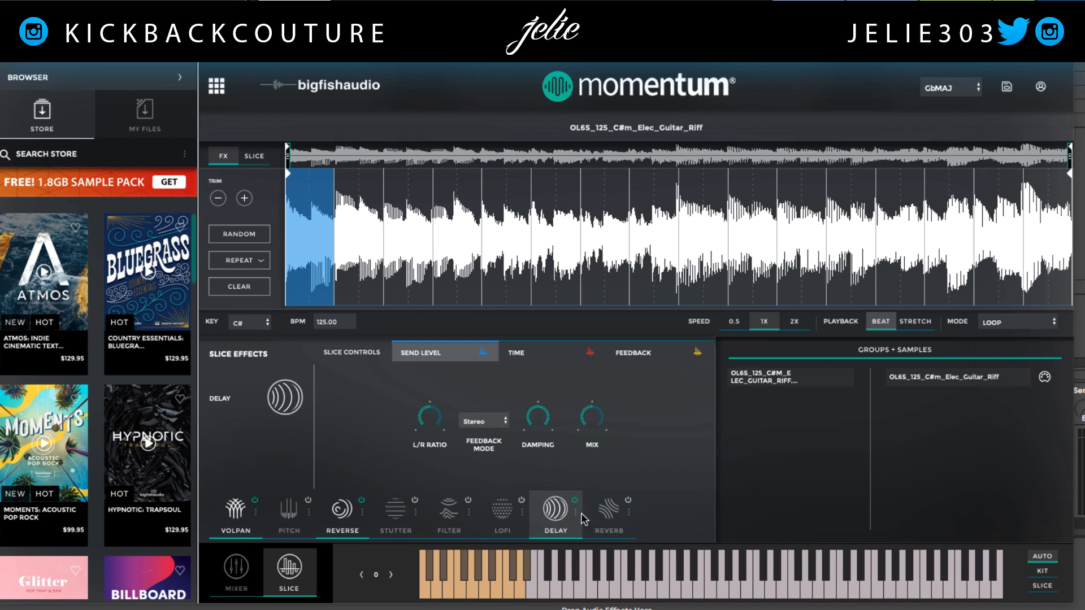
pyautogui.moveTo(425, 434)
pyautogui.click(501, 422)
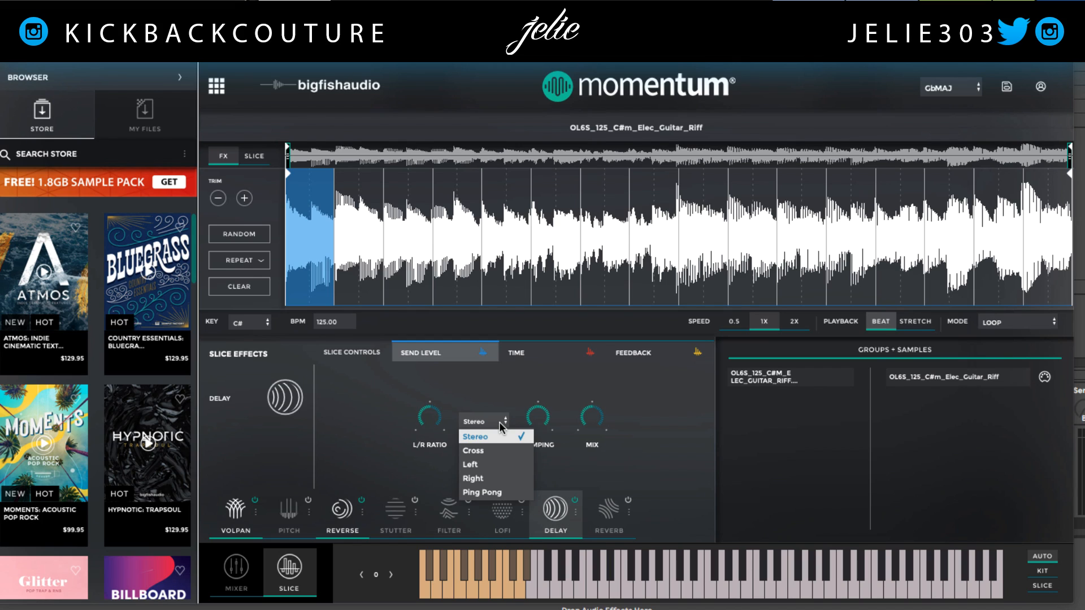
pyautogui.click(504, 491)
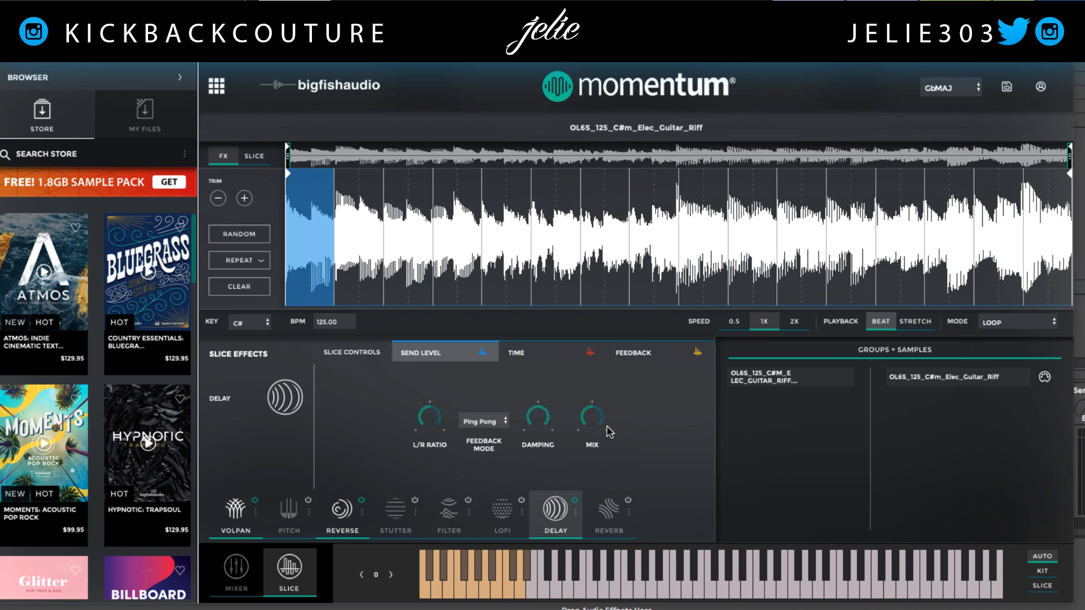
# Look through the per-slice send level, time and feedback controls of the Delay effect
pyautogui.click(534, 353)
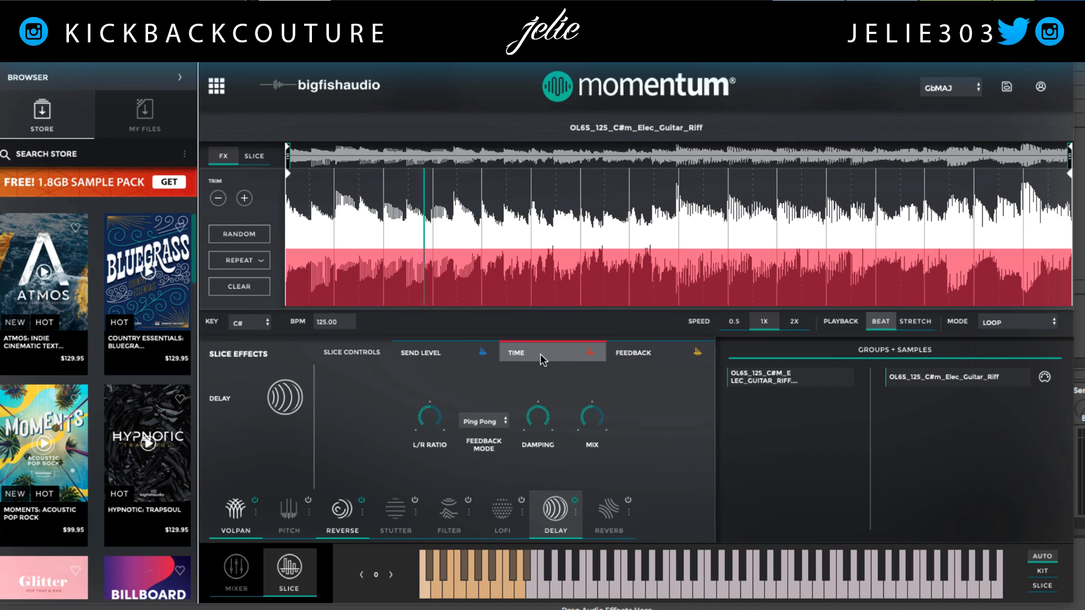
pyautogui.click(633, 353)
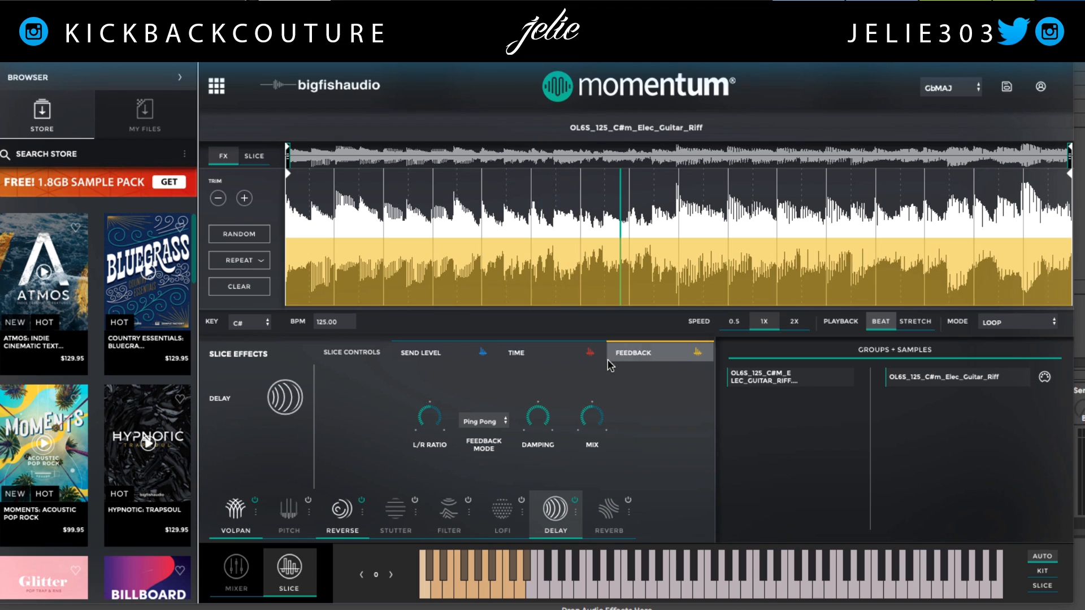
pyautogui.click(534, 356)
pyautogui.click(429, 353)
pyautogui.click(531, 353)
pyautogui.click(630, 355)
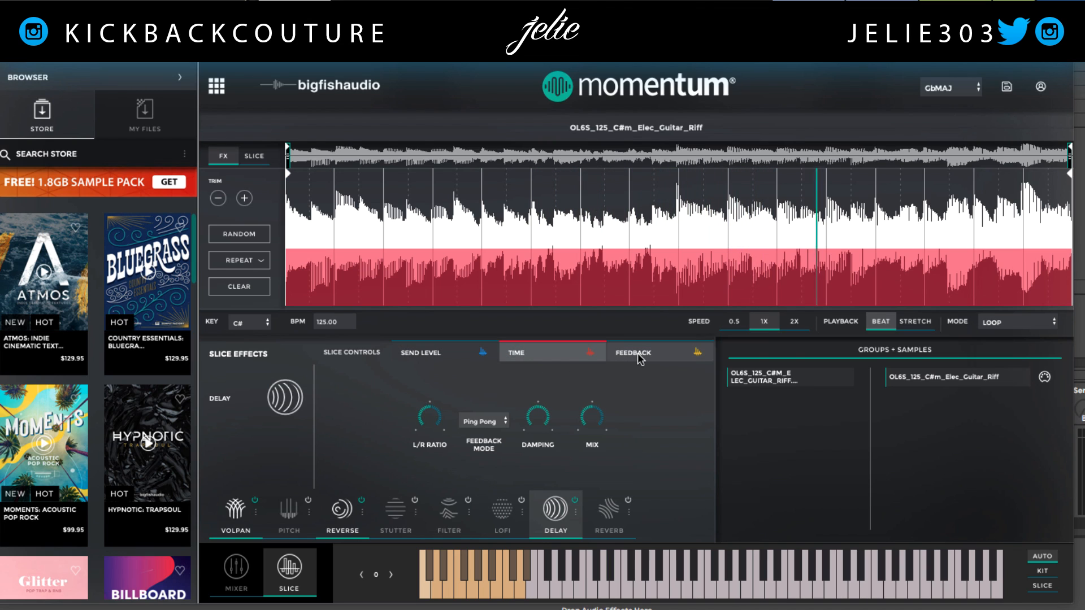
pyautogui.click(528, 353)
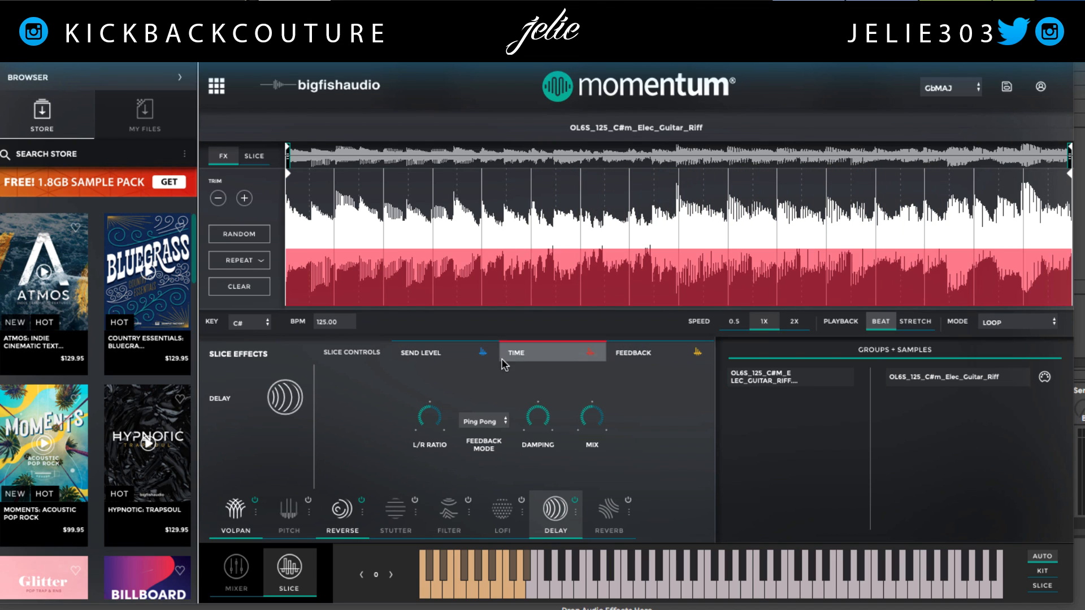
pyautogui.click(426, 354)
pyautogui.click(531, 353)
pyautogui.click(633, 353)
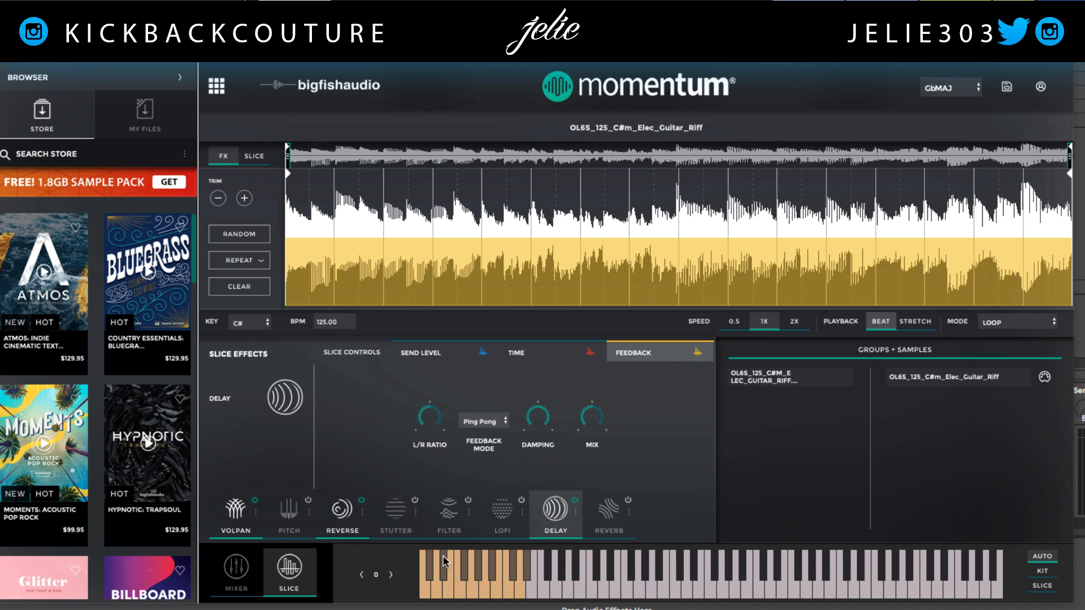
# Lower the pitch of every riff slice to the minimum and enable the Pitch effect
pyautogui.click(288, 517)
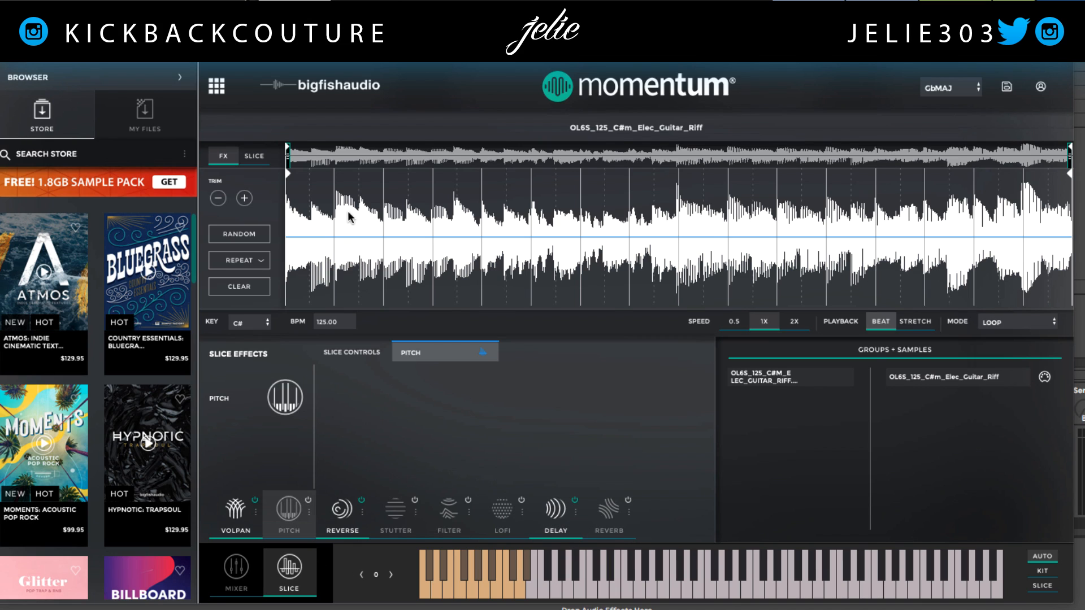
pyautogui.moveTo(317, 239)
pyautogui.mouseDown()
pyautogui.moveTo(319, 310)
pyautogui.moveTo(796, 292)
pyautogui.moveTo(1058, 314)
pyautogui.moveTo(876, 309)
pyautogui.moveTo(314, 342)
pyautogui.mouseUp()
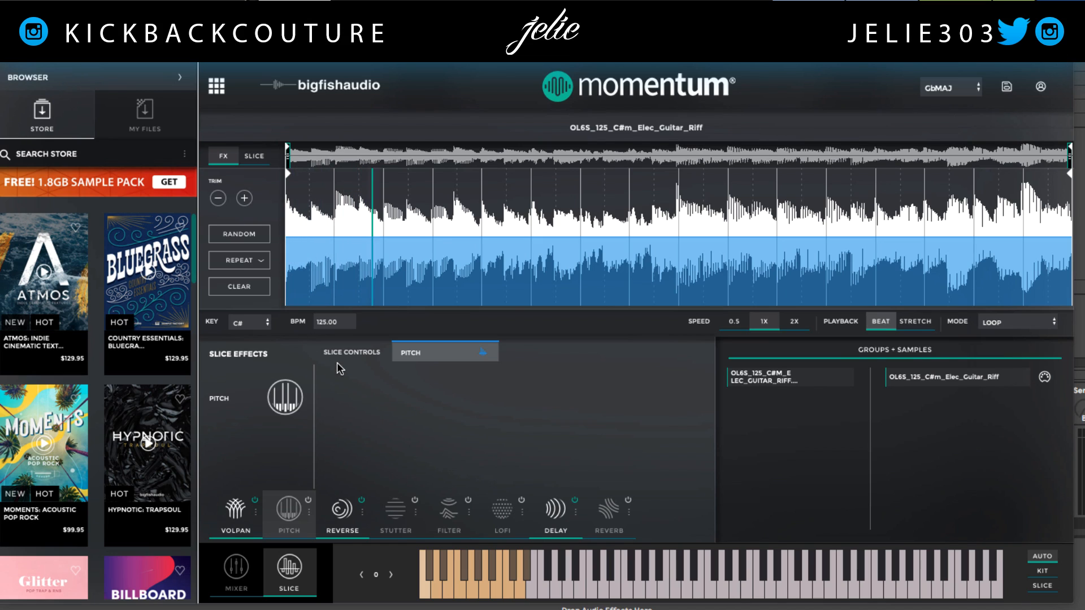
pyautogui.click(308, 500)
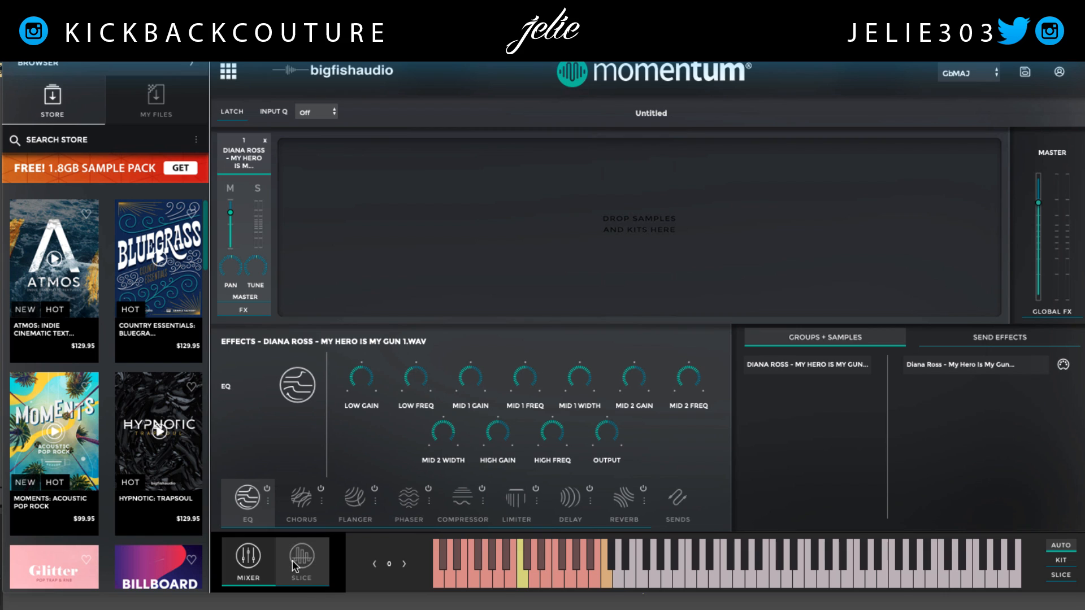
# Open the slice view of the Diana Ross - My Hero Is My Gun 1 sample and try to slice it on a 1/4 grid
pyautogui.click(299, 565)
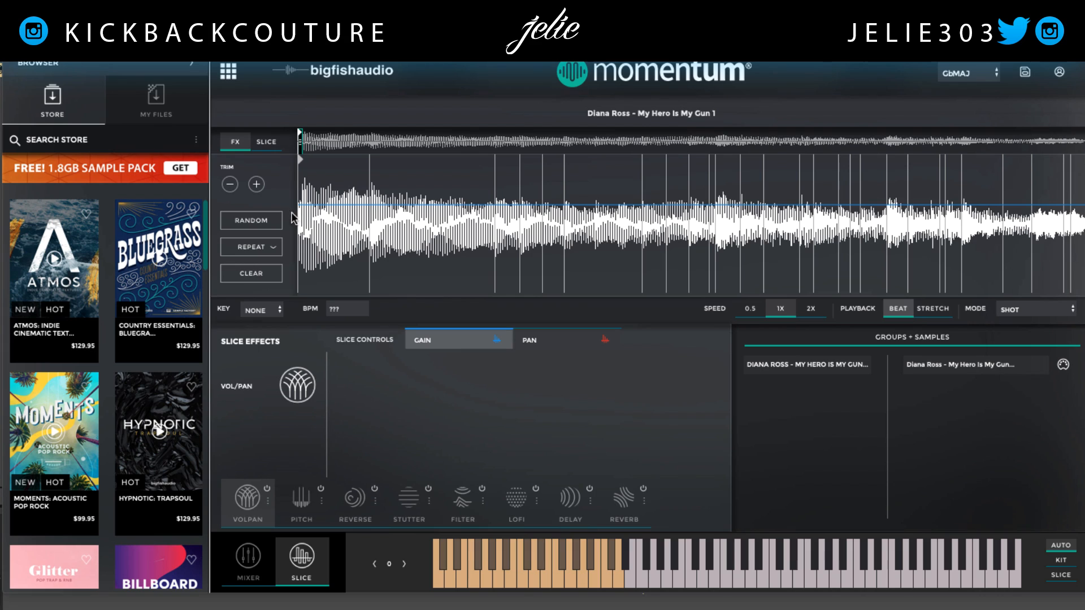
pyautogui.click(266, 142)
pyautogui.click(255, 189)
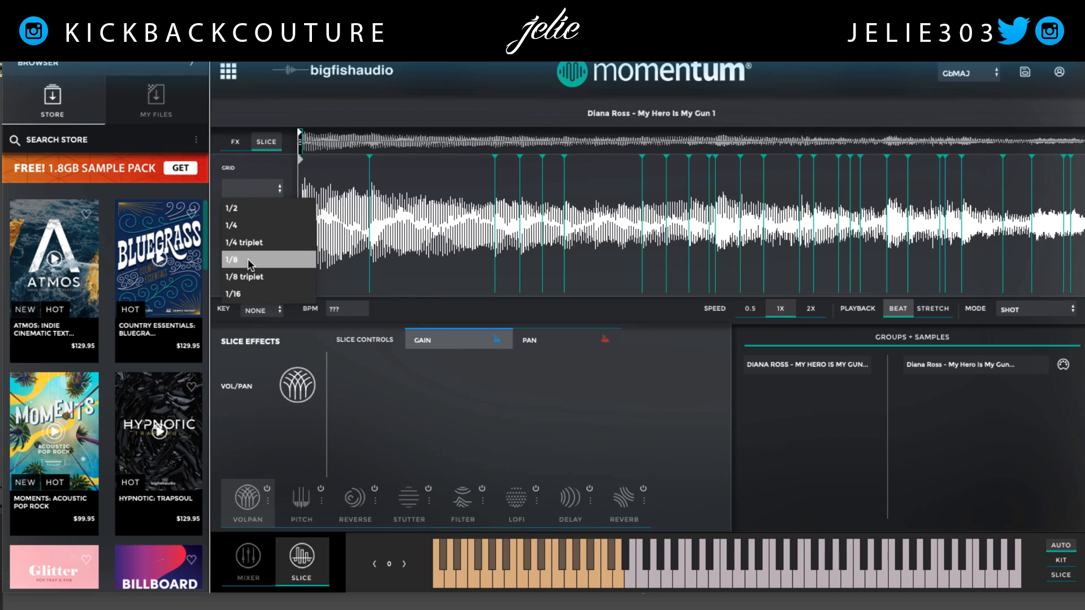
pyautogui.click(259, 225)
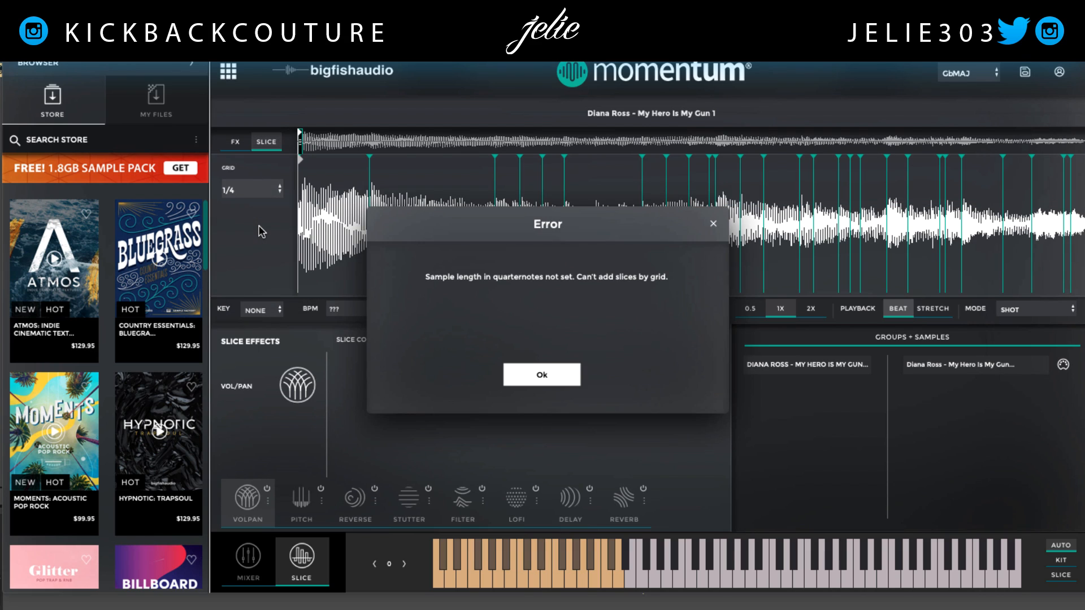
pyautogui.click(554, 377)
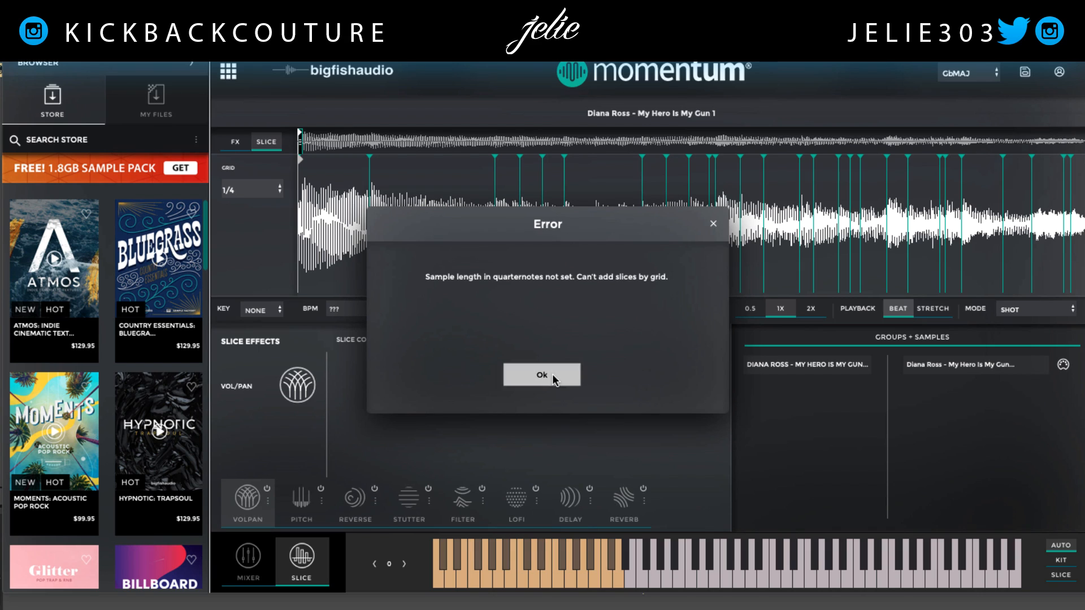
# Switch the sample's mode to Loop and slice it on a 1/8 grid
pyautogui.click(1037, 305)
pyautogui.click(1036, 319)
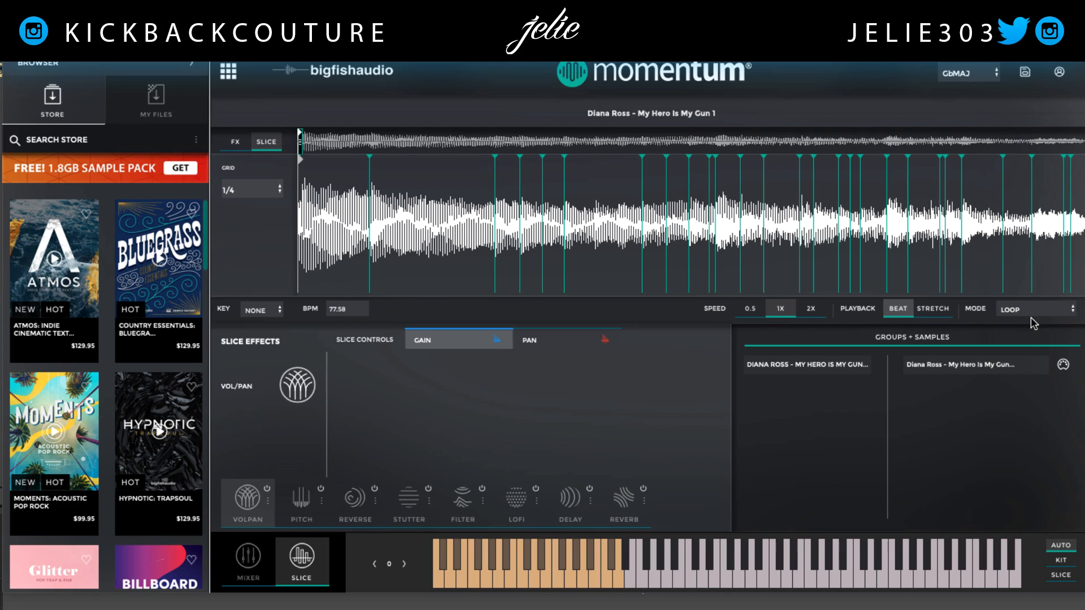
pyautogui.click(237, 189)
pyautogui.click(251, 221)
pyautogui.click(250, 190)
pyautogui.click(264, 260)
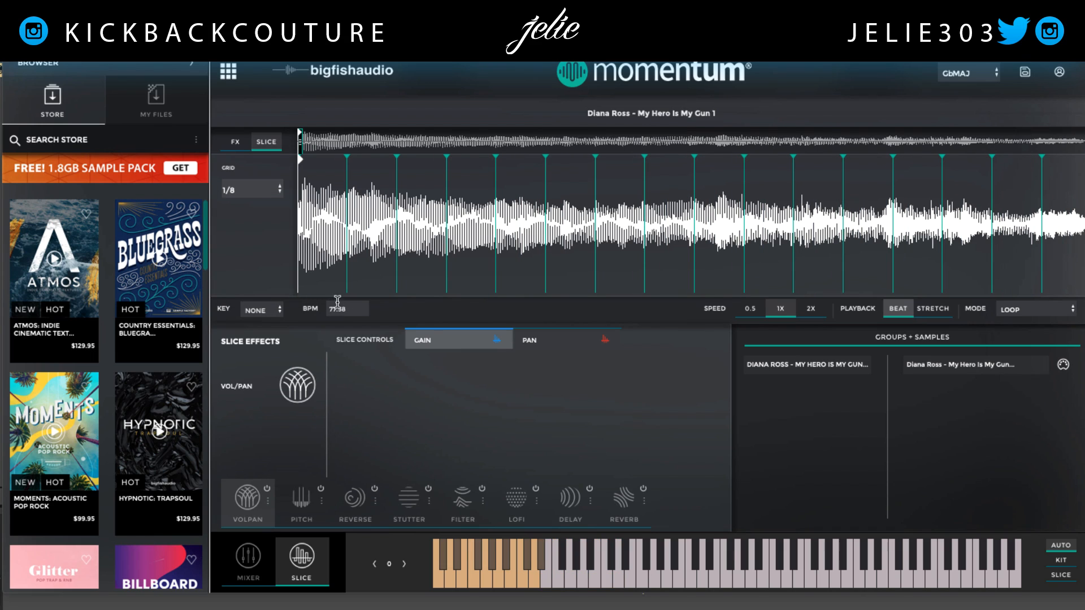
# Return to the slice effects and lower the pitch of every slice of the Diana Ross sample to the minimum
pyautogui.click(237, 146)
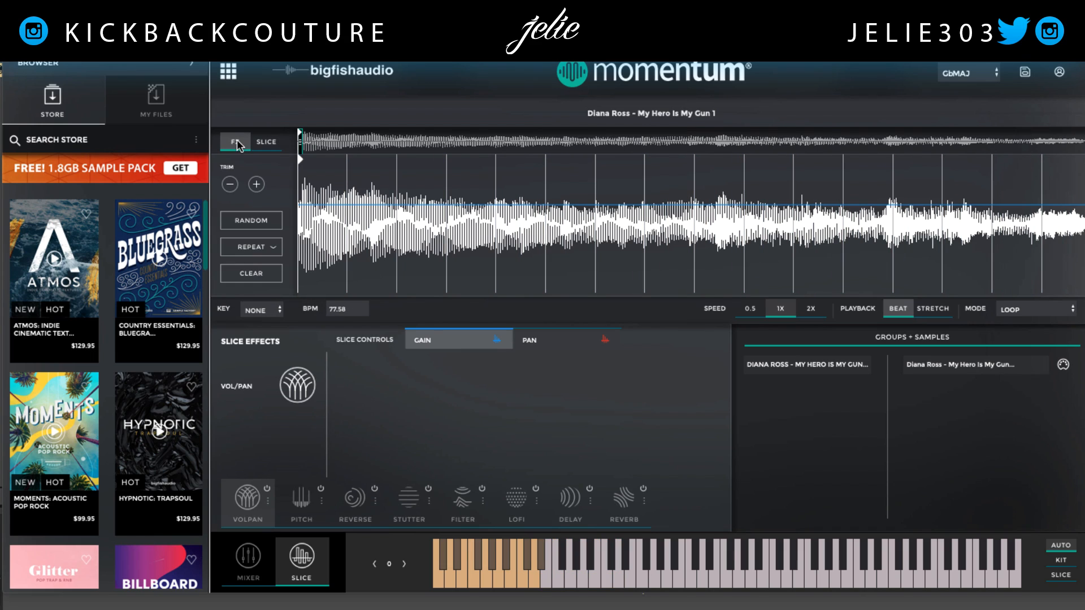
pyautogui.click(291, 509)
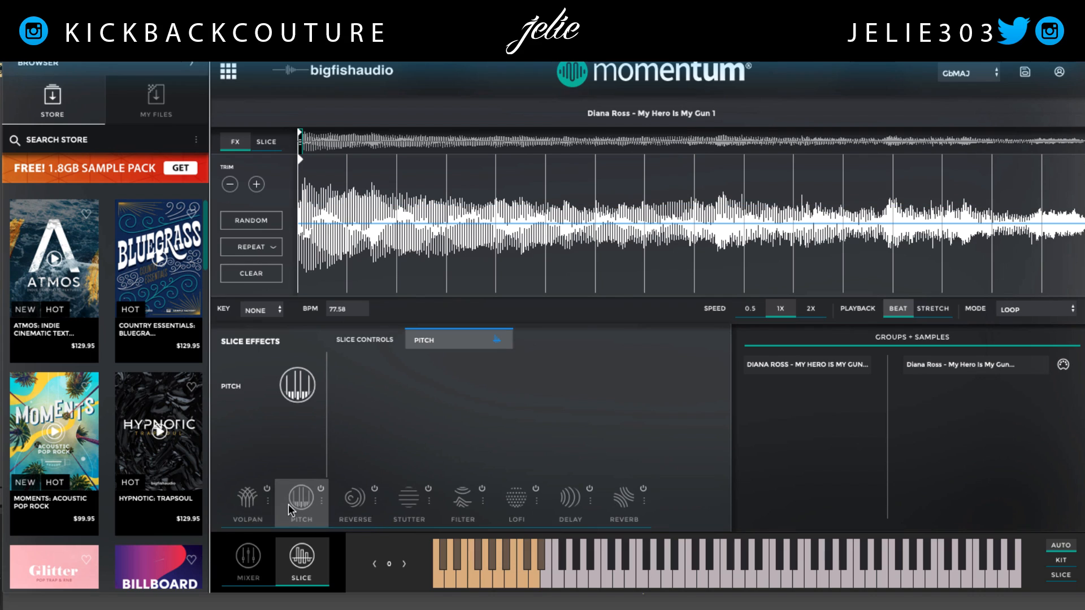
pyautogui.click(311, 236)
pyautogui.moveTo(333, 264)
pyautogui.mouseDown()
pyautogui.moveTo(333, 286)
pyautogui.moveTo(446, 310)
pyautogui.moveTo(1056, 335)
pyautogui.mouseUp()
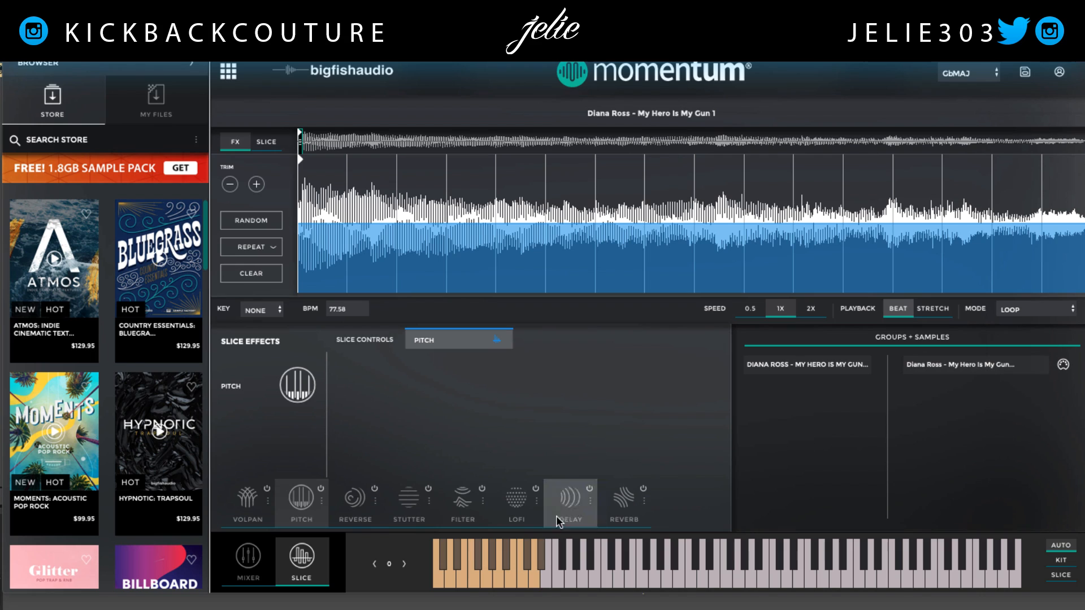
# Enable the Reverse and Pitch effects and reverse every slice of the sample
pyautogui.click(354, 497)
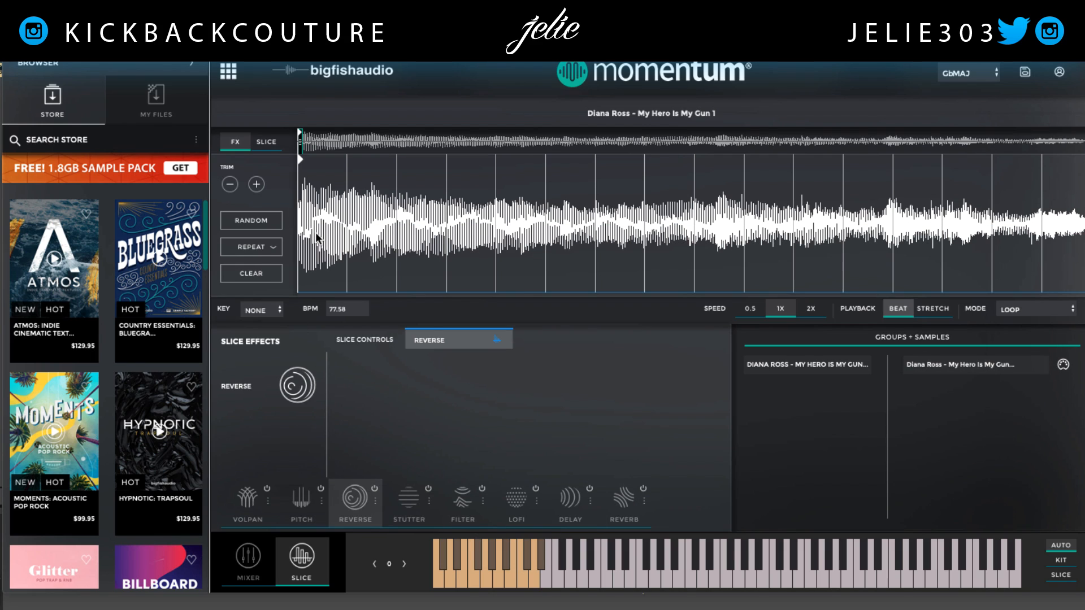
pyautogui.click(375, 489)
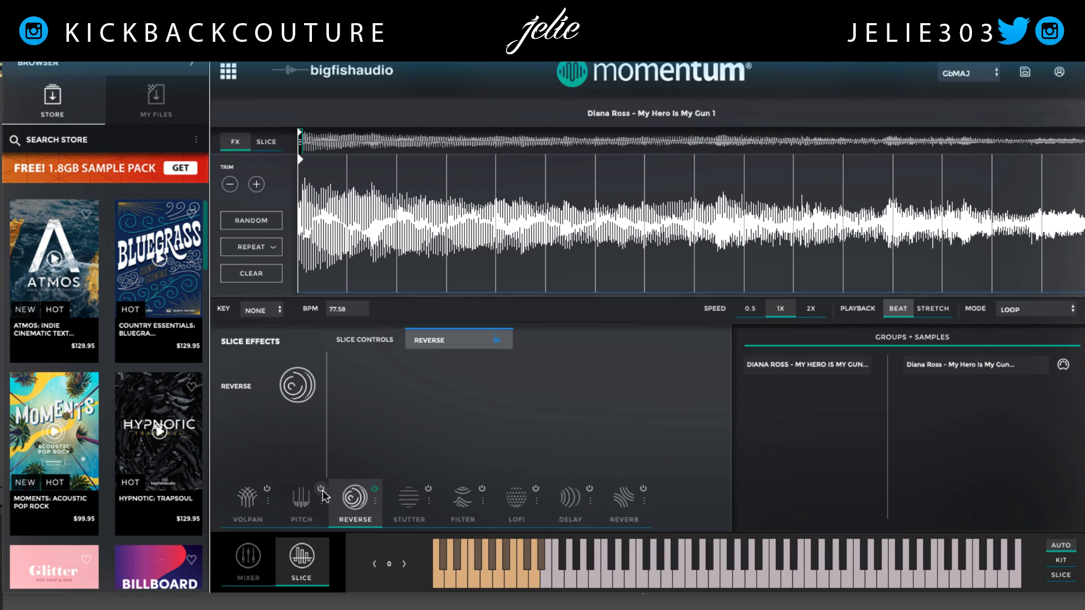
pyautogui.click(321, 490)
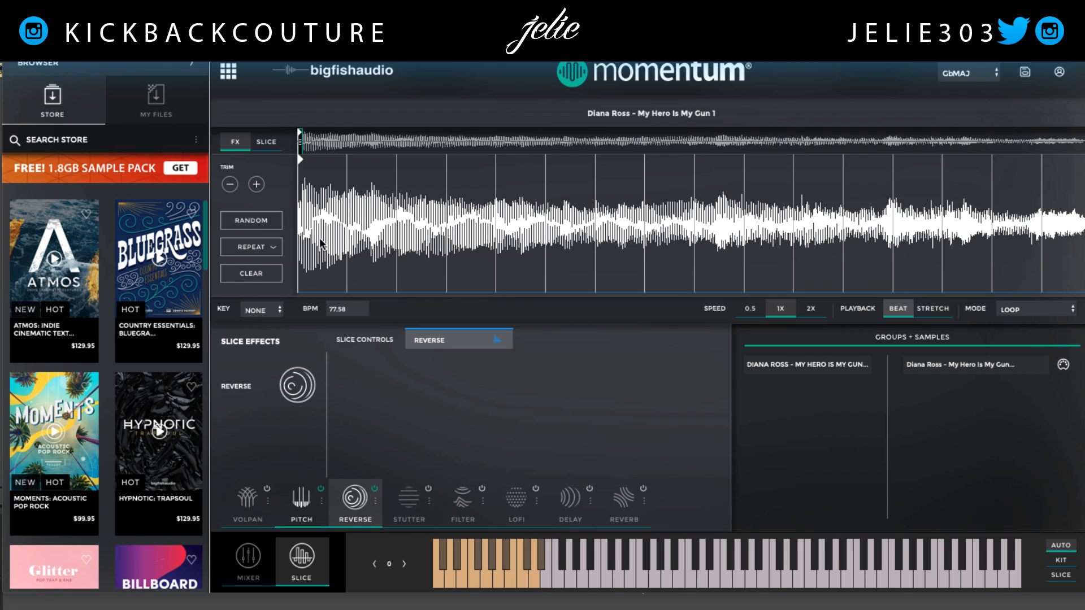
pyautogui.click(316, 210)
pyautogui.moveTo(330, 167); pyautogui.dragTo(1076, 148)
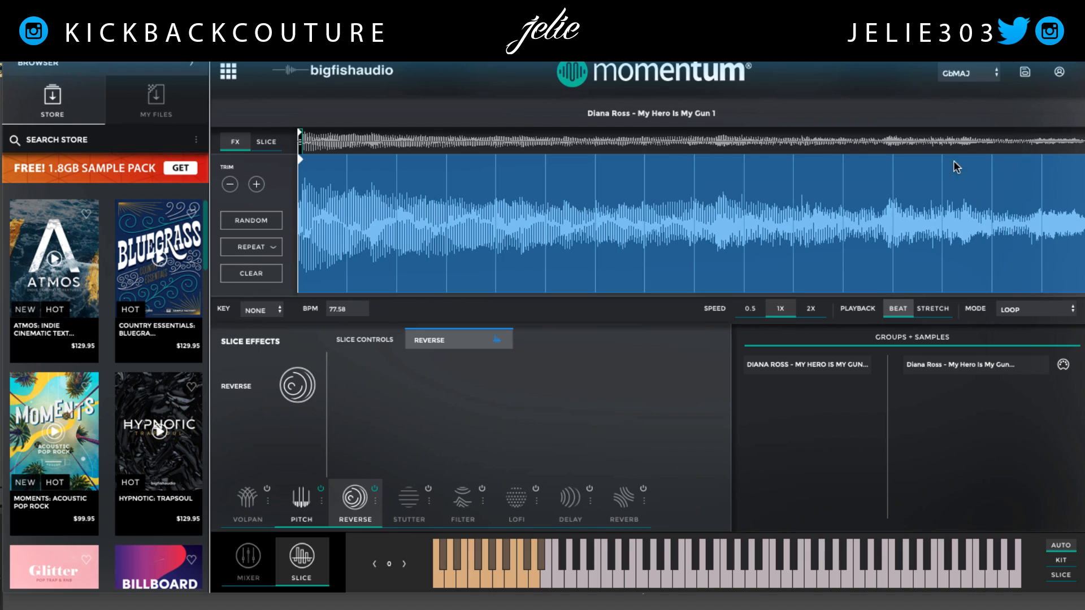
pyautogui.click(314, 220)
pyautogui.click(314, 249)
# Pan the Diana Ross slices about halfway to alternating sides in consecutive pairs, using the Vol/Pan effect's Pan control
pyautogui.click(410, 506)
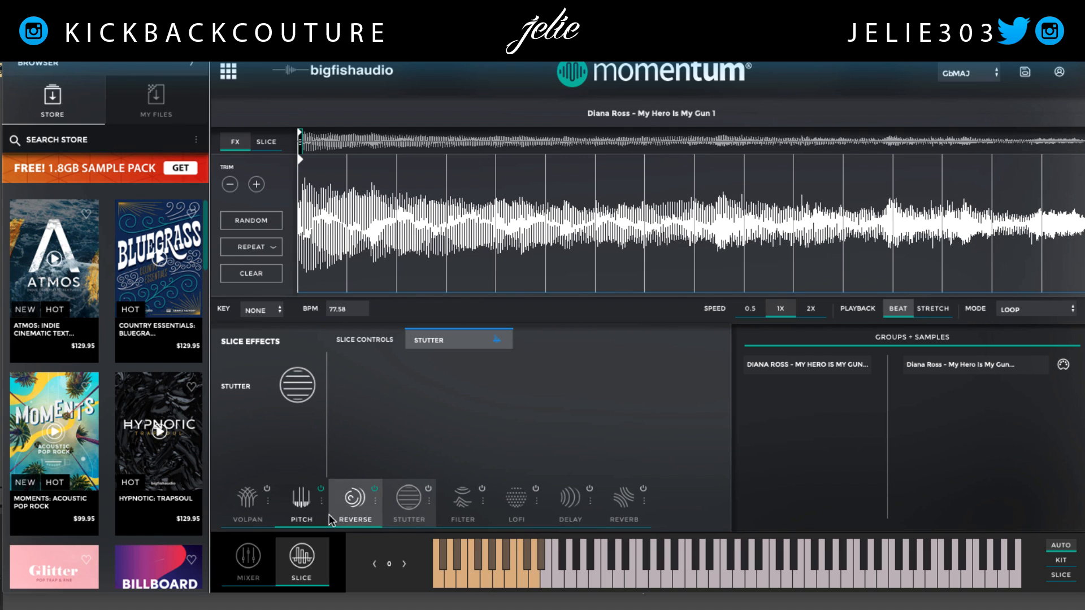
pyautogui.click(247, 500)
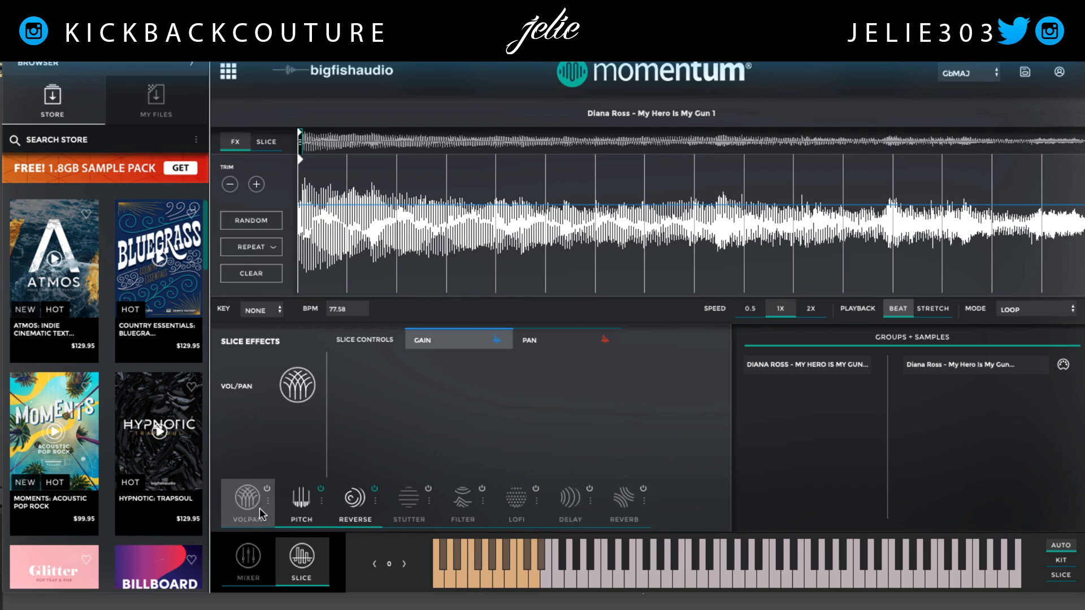
pyautogui.click(567, 343)
pyautogui.moveTo(323, 221)
pyautogui.mouseDown()
pyautogui.moveTo(326, 188)
pyautogui.moveTo(371, 188)
pyautogui.moveTo(445, 268)
pyautogui.moveTo(469, 271)
pyautogui.moveTo(524, 205)
pyautogui.moveTo(569, 190)
pyautogui.mouseUp()
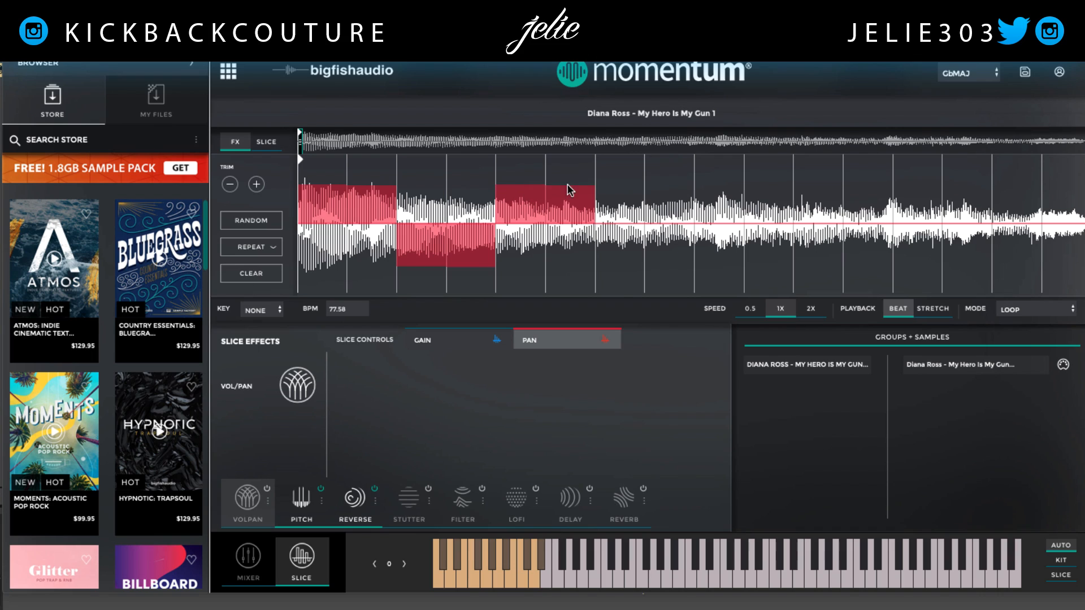
pyautogui.moveTo(610, 237)
pyautogui.mouseDown()
pyautogui.moveTo(625, 263)
pyautogui.moveTo(650, 270)
pyautogui.mouseUp()
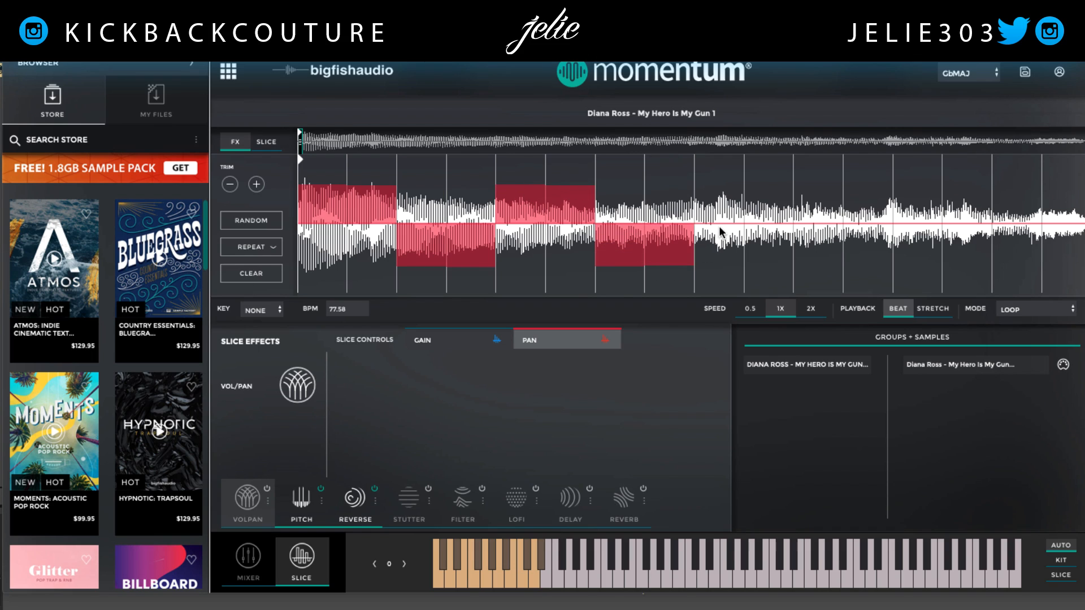
pyautogui.moveTo(720, 231)
pyautogui.mouseDown()
pyautogui.moveTo(728, 192)
pyautogui.moveTo(761, 190)
pyautogui.mouseUp()
pyautogui.moveTo(812, 244)
pyautogui.mouseDown()
pyautogui.moveTo(818, 270)
pyautogui.moveTo(863, 271)
pyautogui.mouseUp()
pyautogui.moveTo(916, 222); pyautogui.dragTo(948, 194)
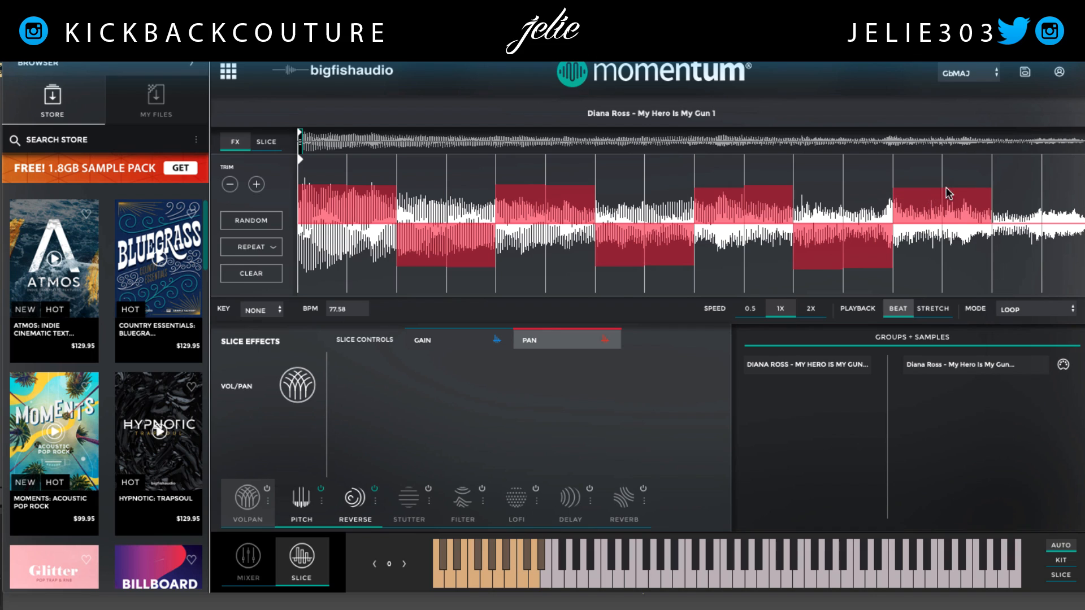
pyautogui.moveTo(995, 227)
pyautogui.mouseDown()
pyautogui.moveTo(1014, 263)
pyautogui.moveTo(1048, 273)
pyautogui.mouseUp()
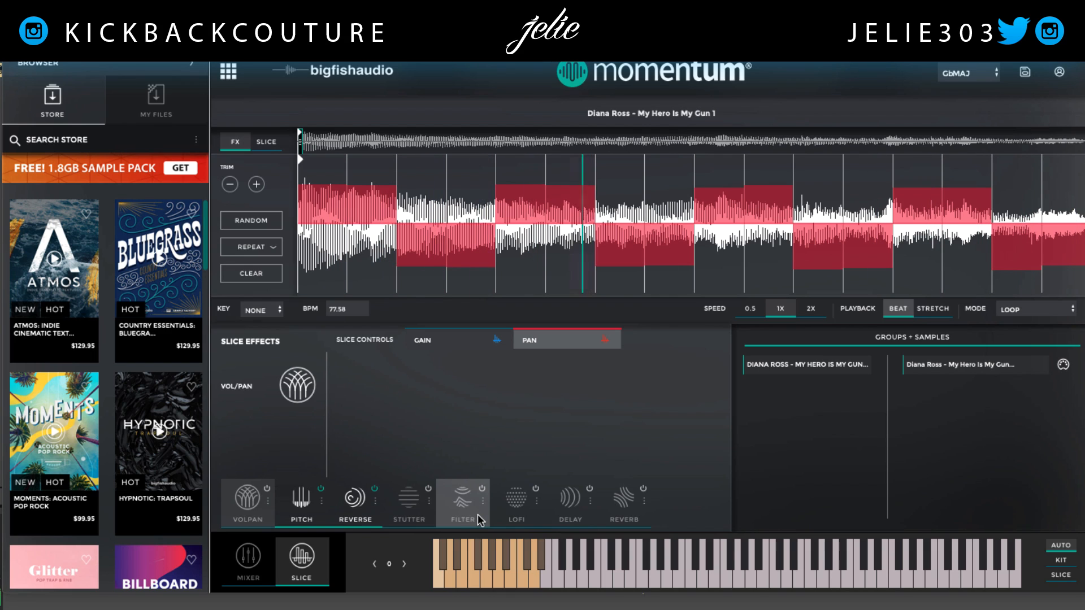
# Try raising the Delay send level on the first, third and fifth slices, and switch the Delay effect off again
pyautogui.click(590, 491)
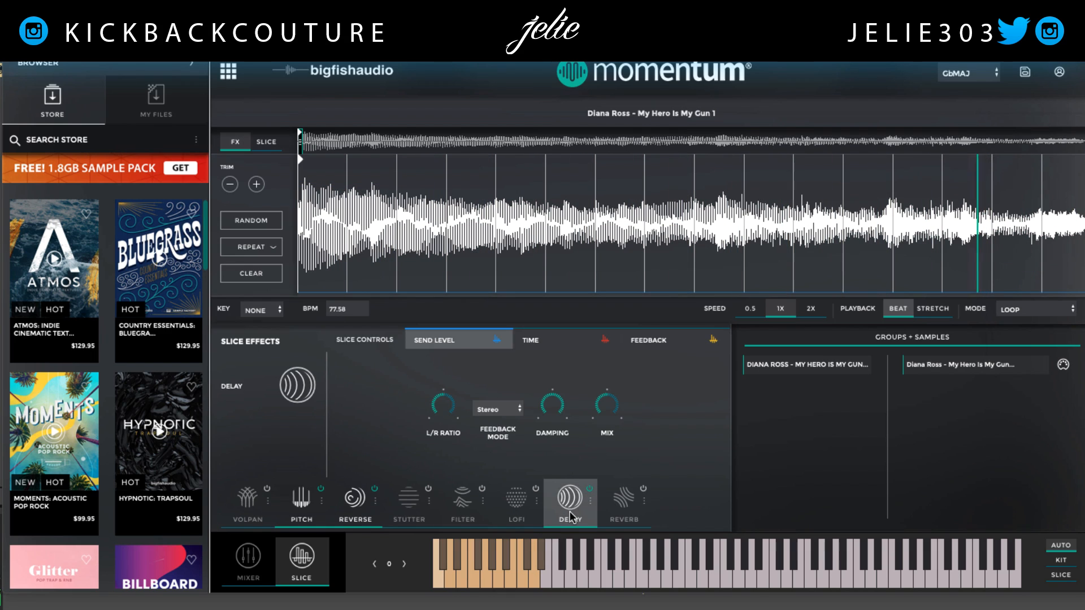
pyautogui.click(316, 223)
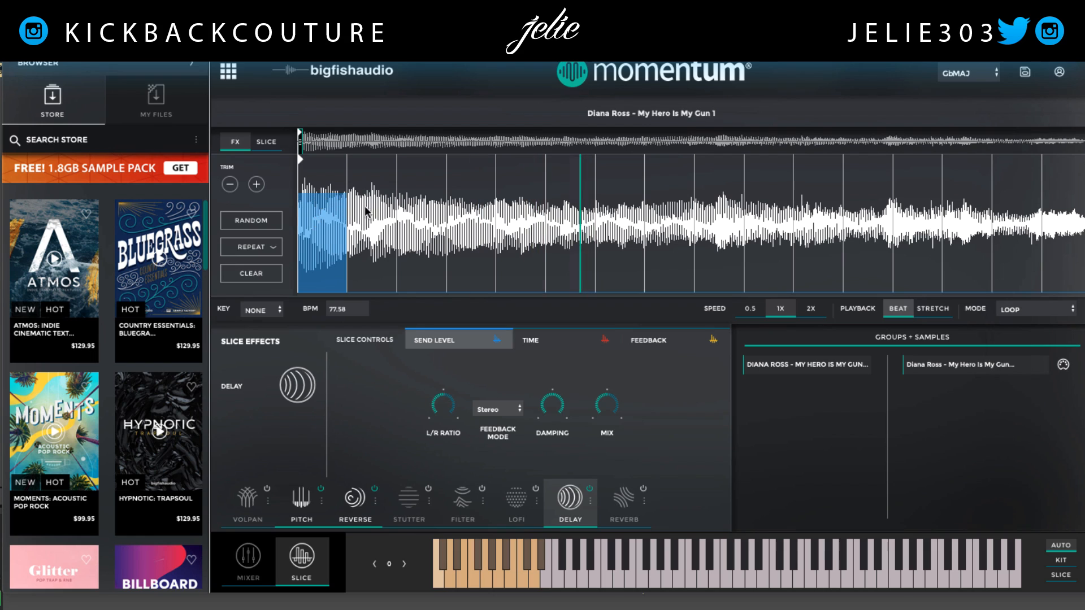
pyautogui.click(421, 220)
pyautogui.click(523, 217)
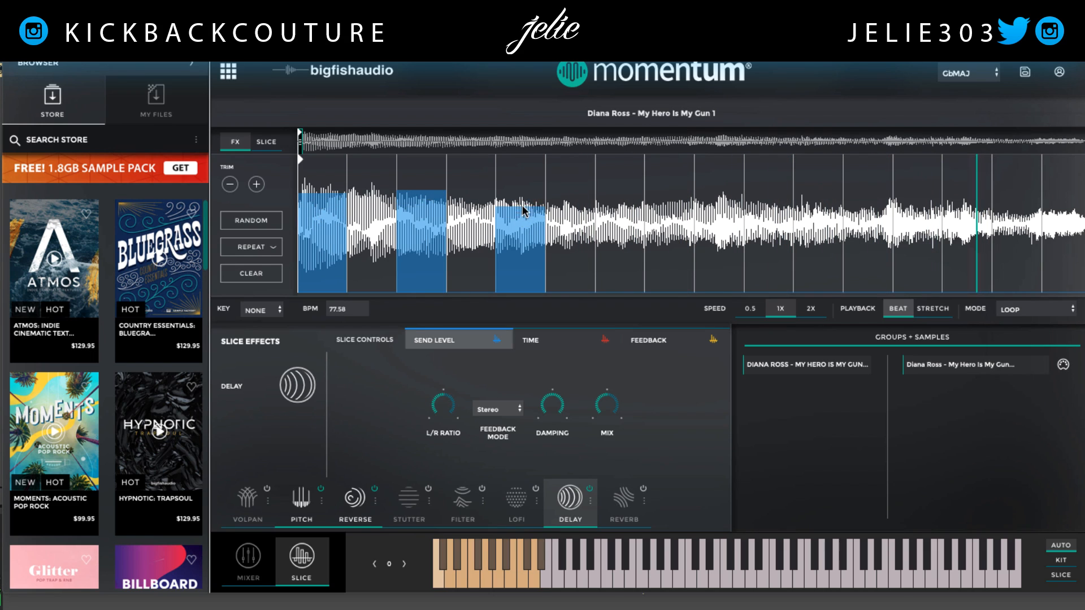
pyautogui.click(421, 220)
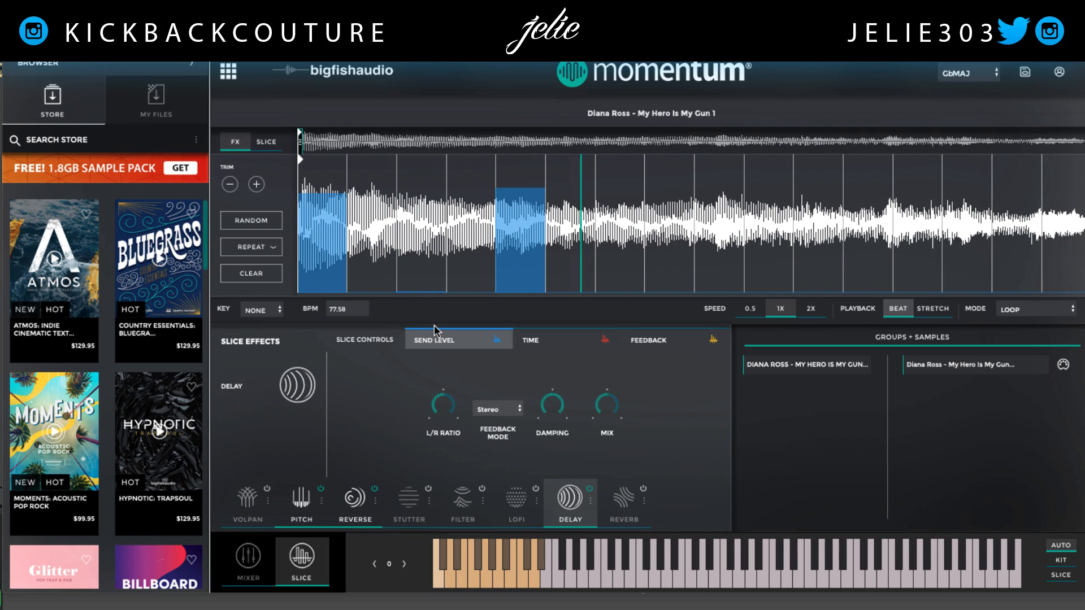
pyautogui.click(510, 229)
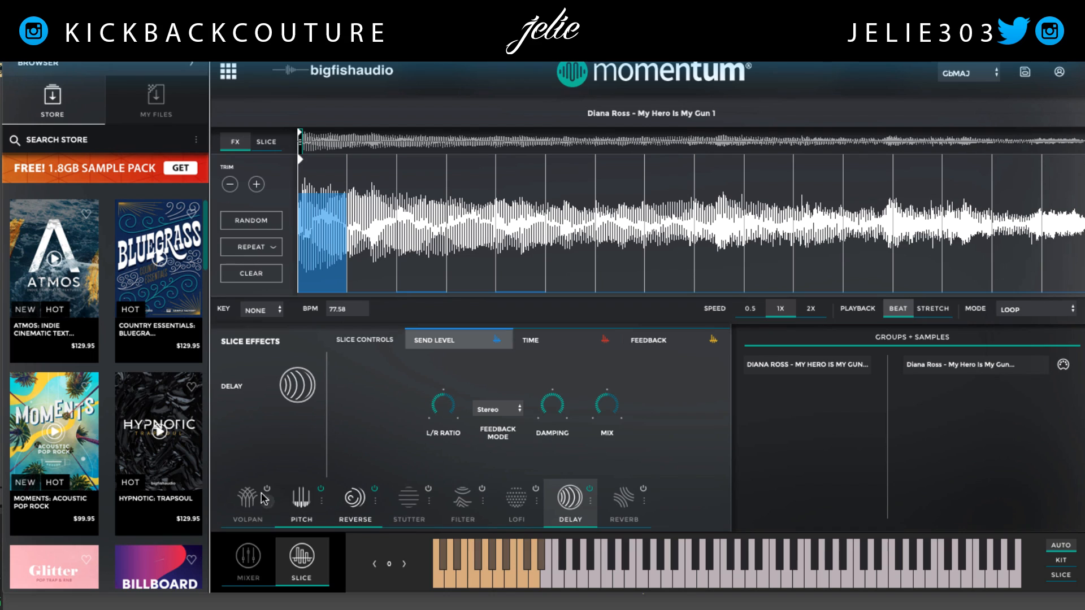
pyautogui.click(593, 490)
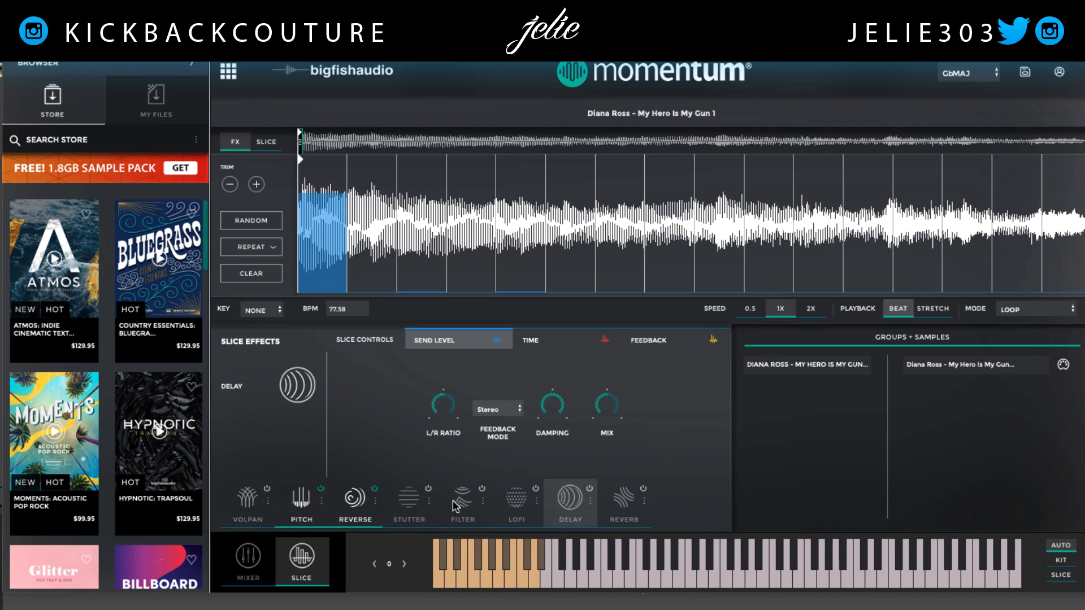
# Enable the Vol/Pan effect and raise the gain of every odd-numbered slice to the maximum
pyautogui.click(246, 506)
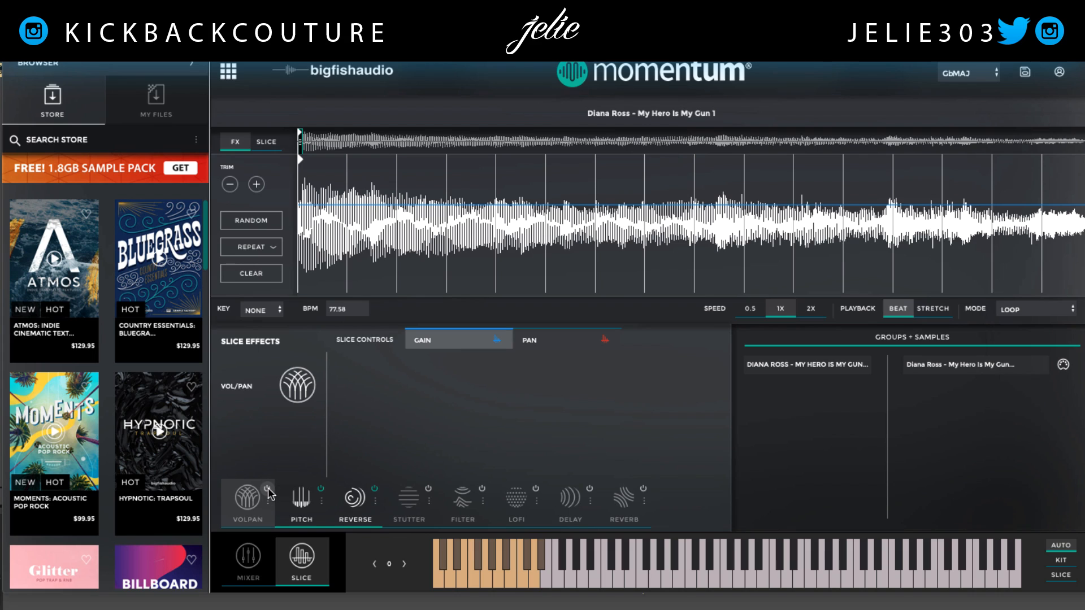
pyautogui.click(268, 489)
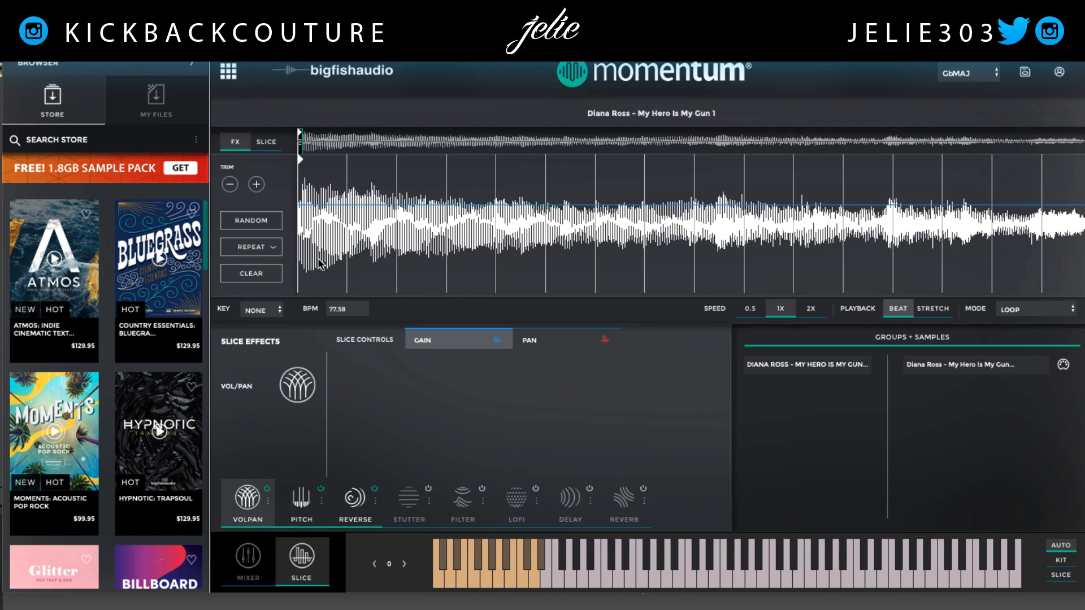
pyautogui.moveTo(320, 263); pyautogui.dragTo(326, 157)
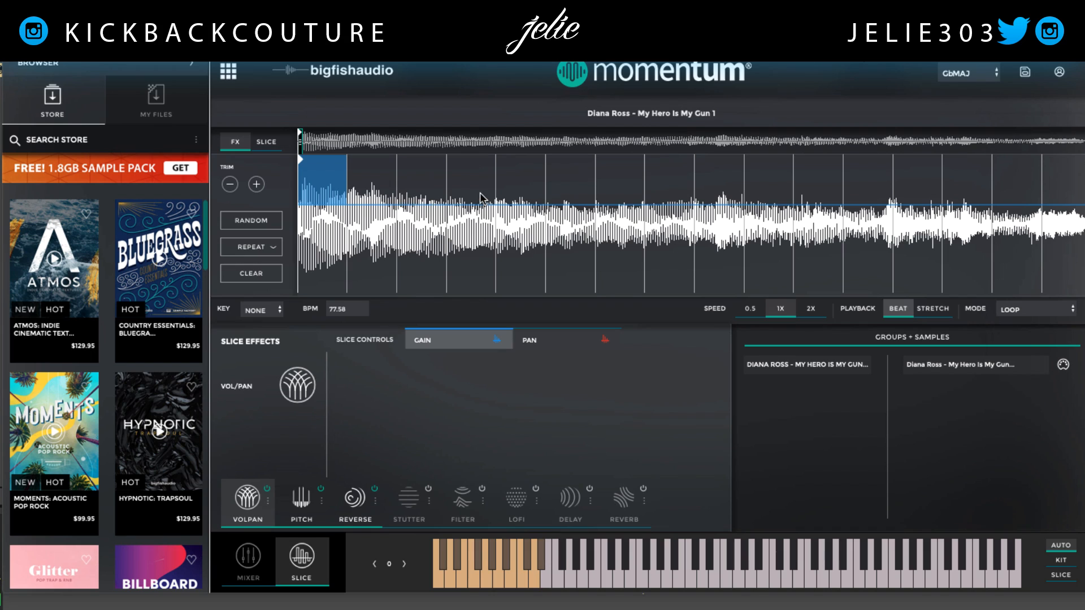
pyautogui.moveTo(422, 198); pyautogui.dragTo(428, 131)
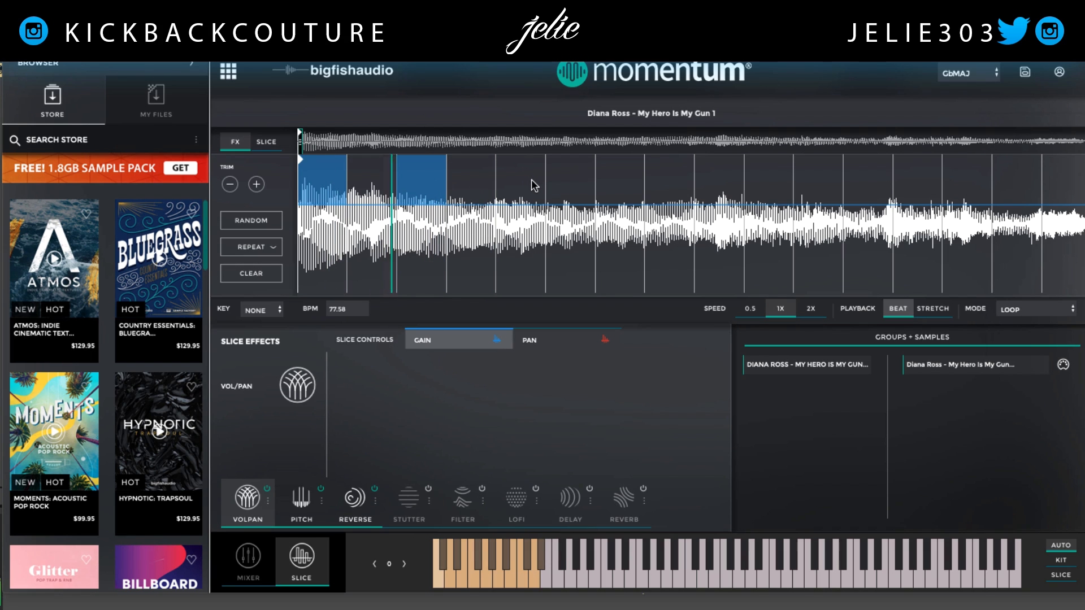
pyautogui.moveTo(531, 190); pyautogui.dragTo(531, 127)
pyautogui.moveTo(612, 198); pyautogui.dragTo(620, 135)
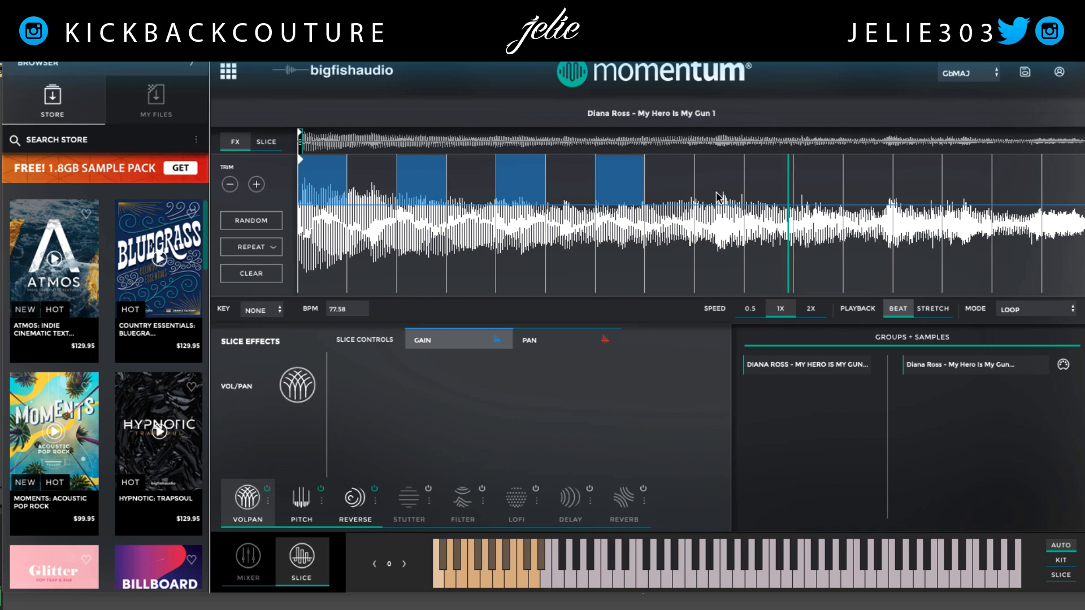
pyautogui.moveTo(717, 197); pyautogui.dragTo(717, 135)
pyautogui.moveTo(818, 203); pyautogui.dragTo(822, 125)
pyautogui.moveTo(916, 206); pyautogui.dragTo(919, 129)
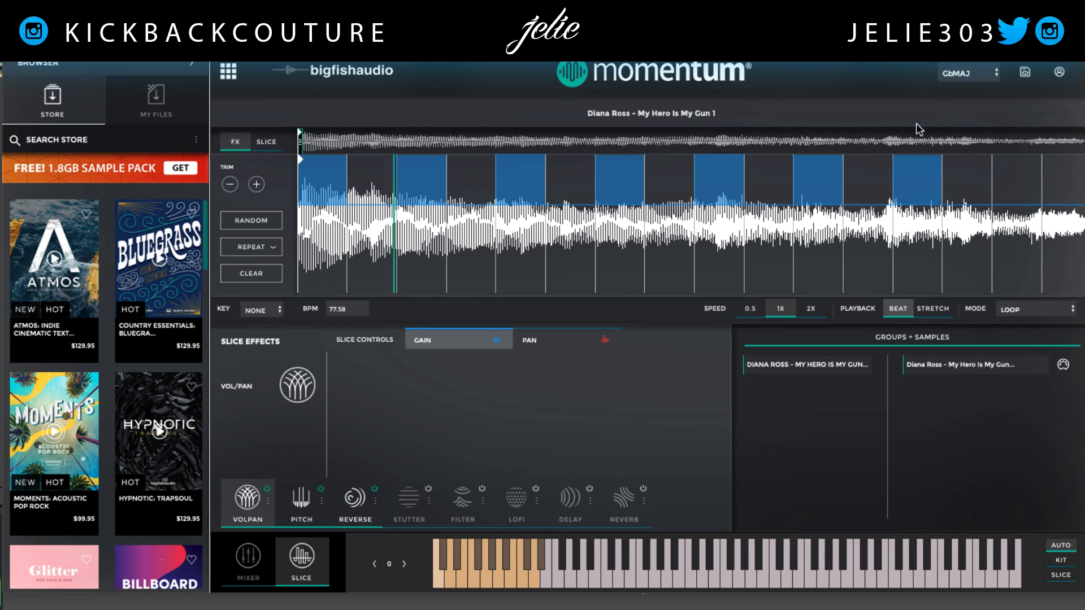
pyautogui.moveTo(1017, 201); pyautogui.dragTo(1018, 130)
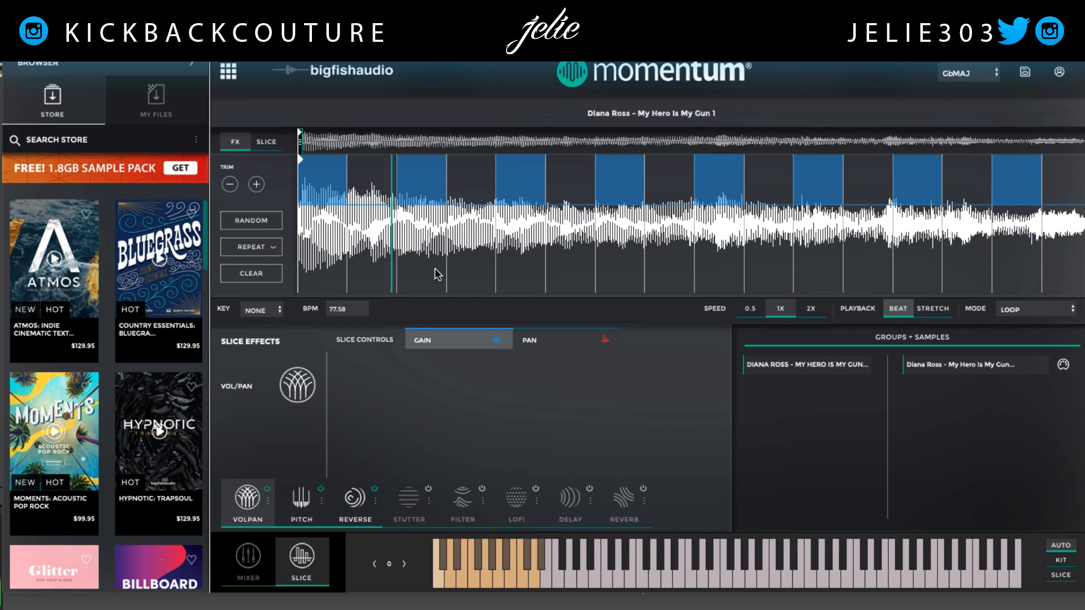
# Lower the gain of every even-numbered slice moderately below the default level
pyautogui.moveTo(370, 208); pyautogui.dragTo(373, 243)
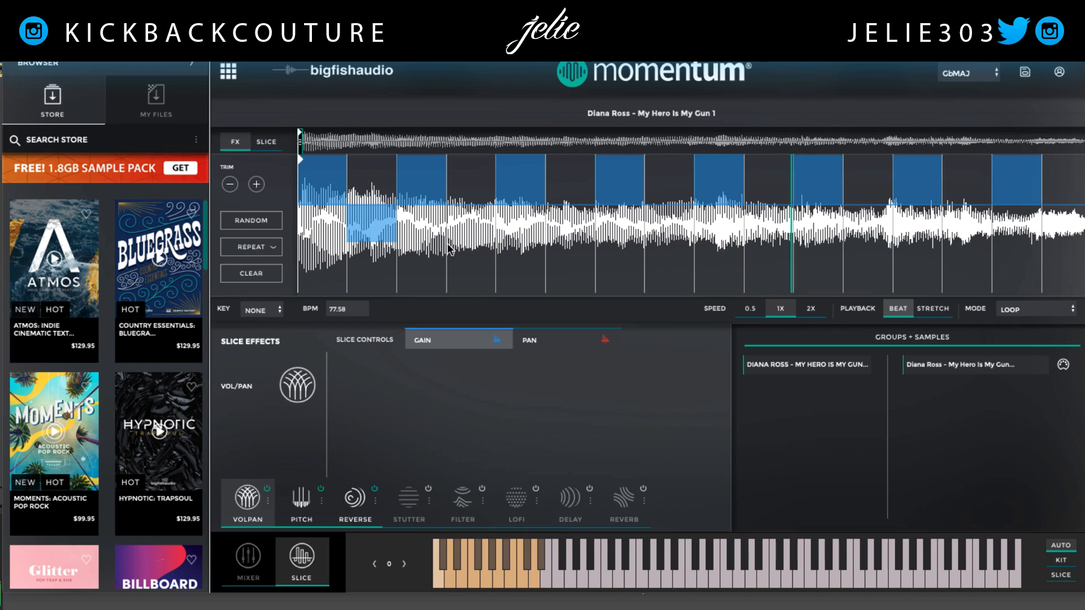
pyautogui.click(455, 243)
pyautogui.click(571, 242)
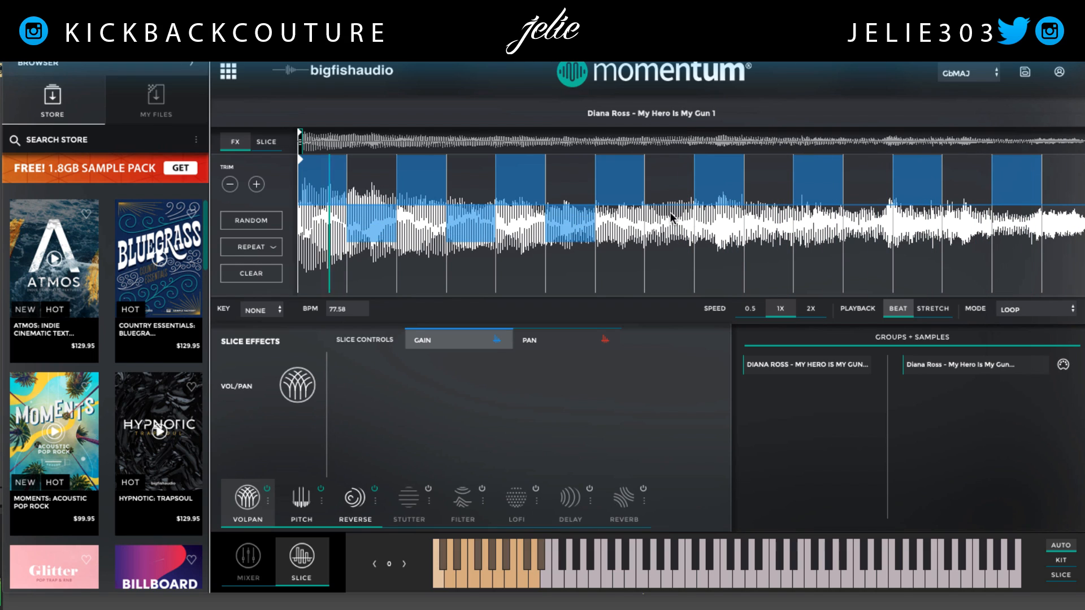
pyautogui.click(669, 243)
pyautogui.click(768, 243)
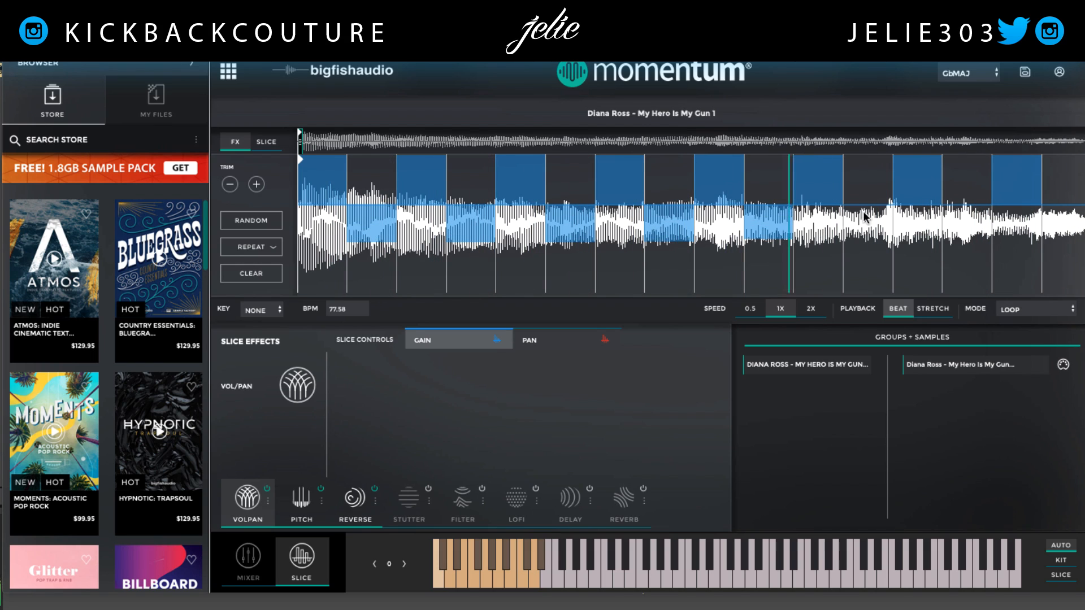
pyautogui.moveTo(864, 217); pyautogui.dragTo(867, 243)
pyautogui.click(966, 243)
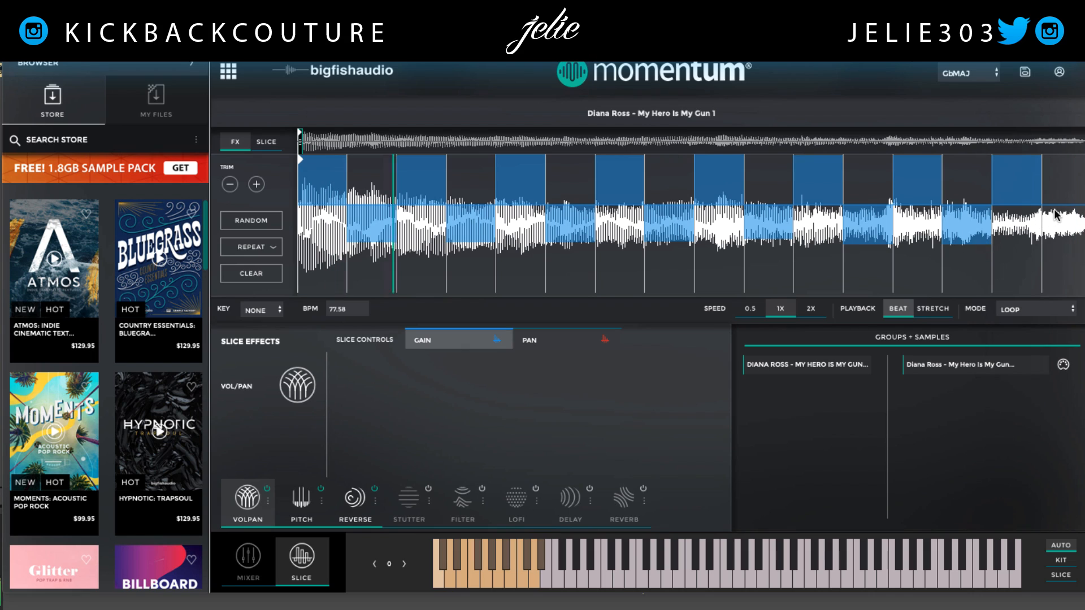
pyautogui.moveTo(1054, 215); pyautogui.dragTo(1055, 243)
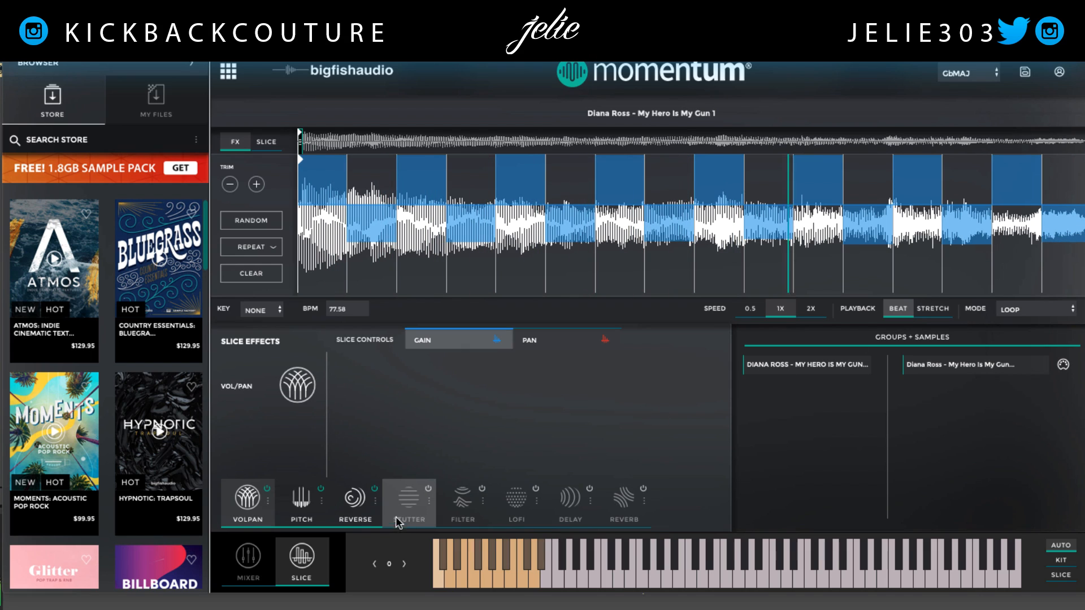
# Apply the Stutter effect at full height to the fifteenth slice
pyautogui.click(410, 508)
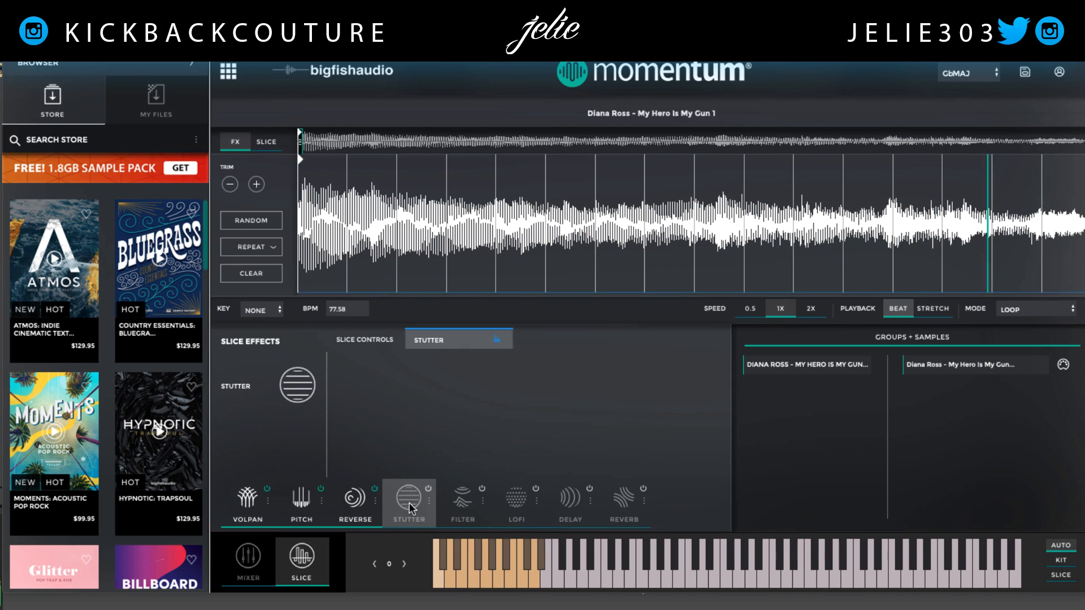
pyautogui.click(999, 226)
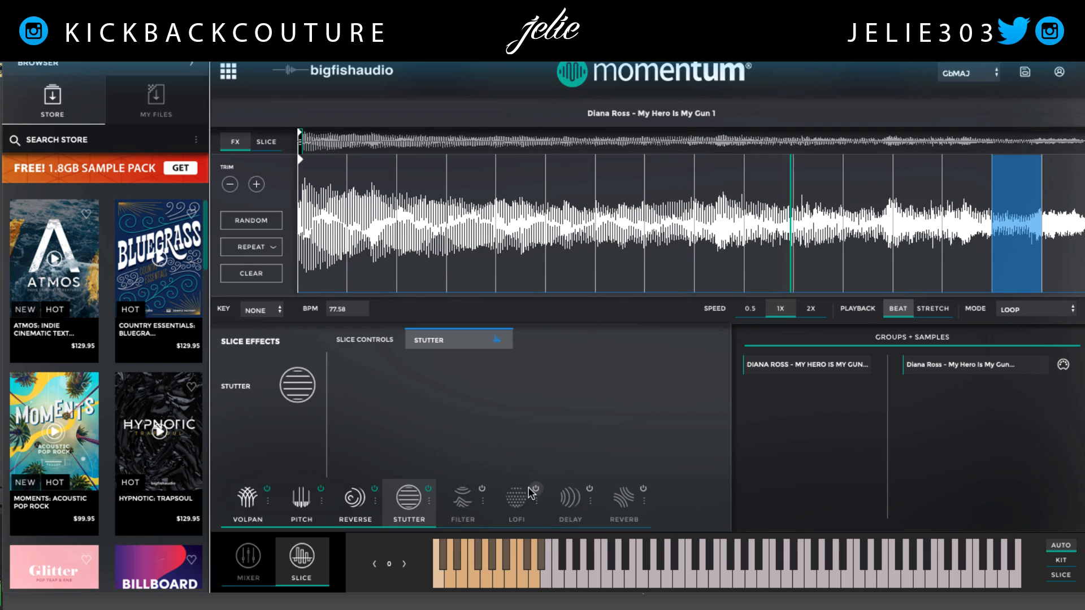
# Enable the Filter effect and choose LP12 as its mode, with Cutoff as the slice control to edit
pyautogui.click(467, 501)
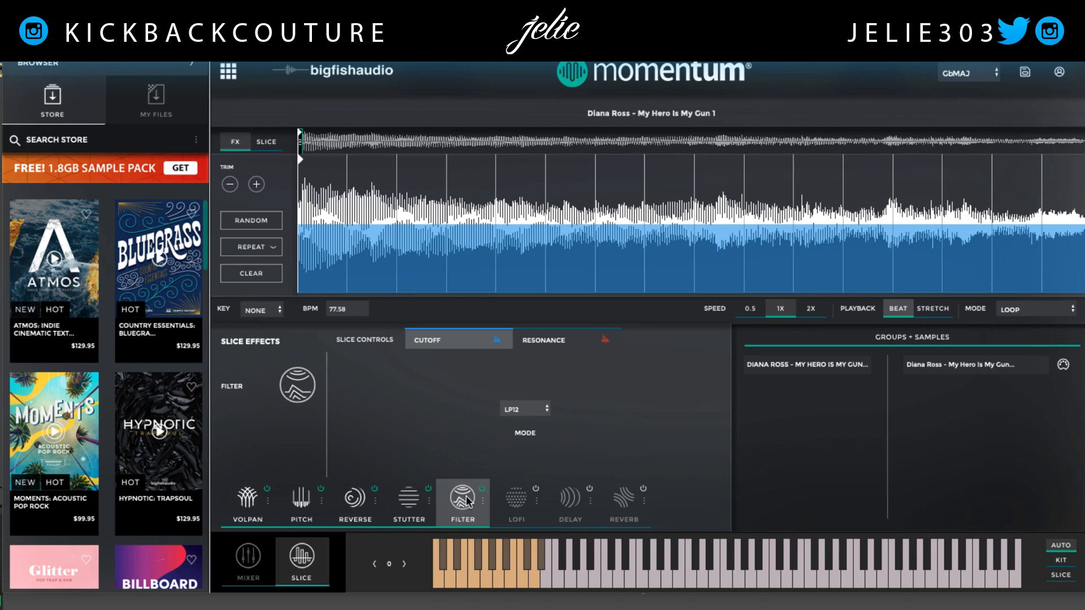
pyautogui.click(535, 411)
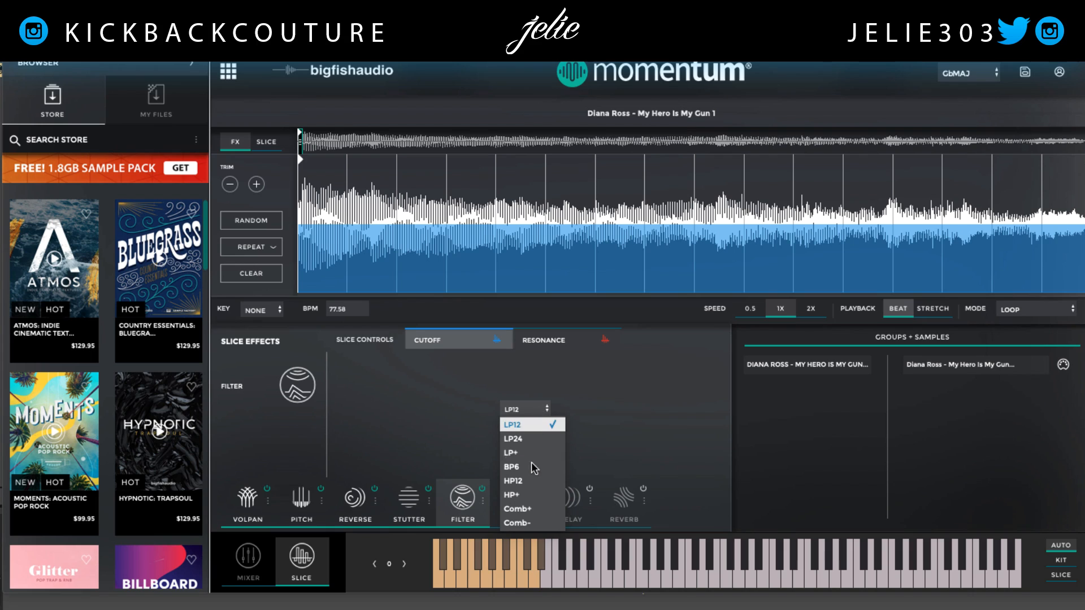
pyautogui.click(560, 350)
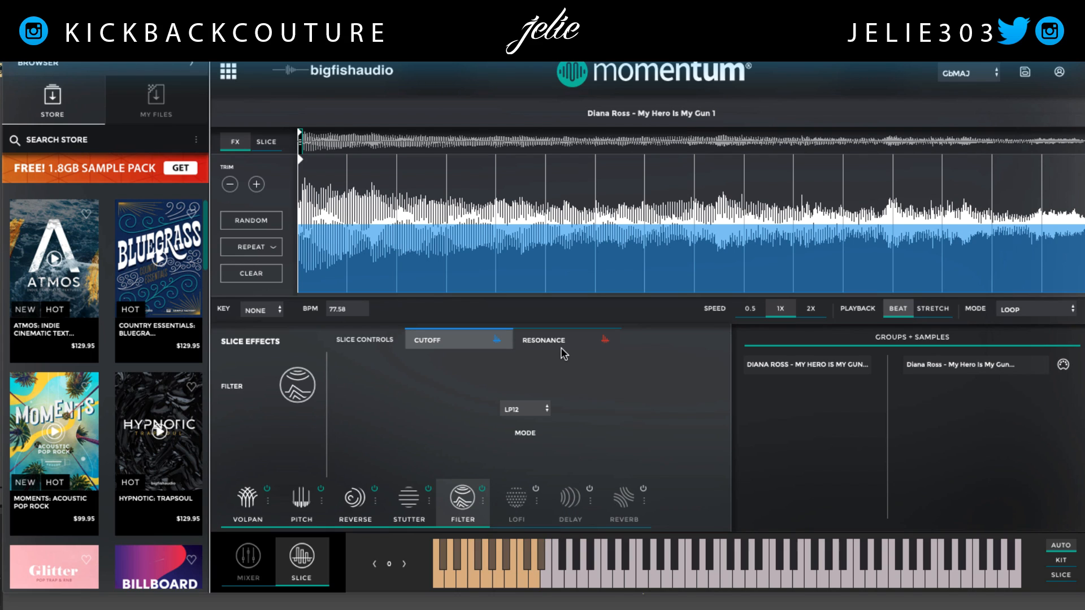
pyautogui.click(559, 346)
pyautogui.click(492, 346)
pyautogui.click(534, 415)
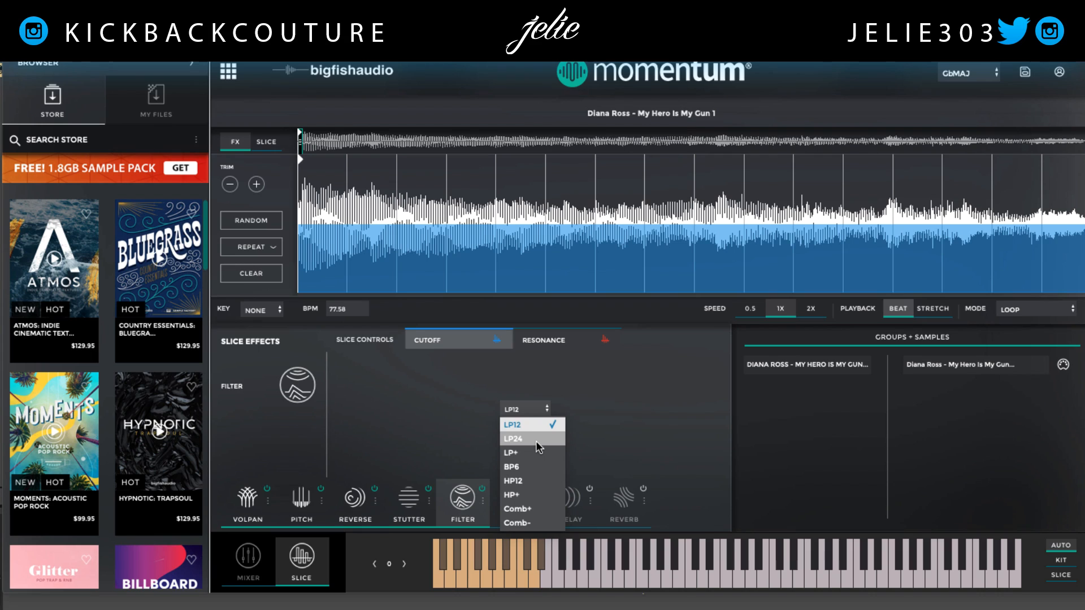
pyautogui.click(524, 427)
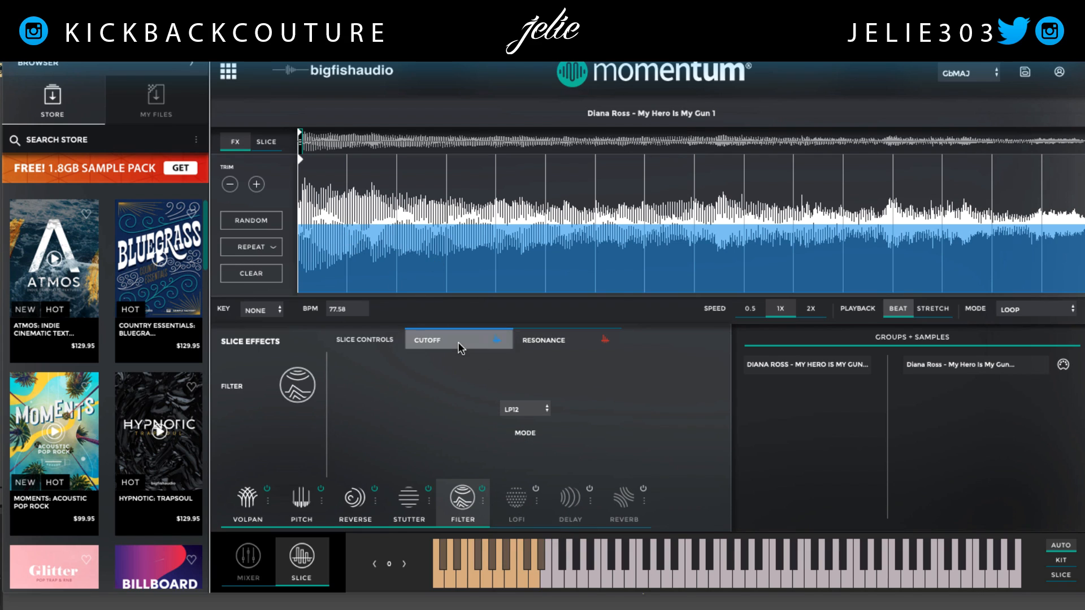
# Sweep the filter cutoff down and up across the slices, and finish with every slice at maximum cutoff
pyautogui.moveTo(315, 246)
pyautogui.mouseDown()
pyautogui.moveTo(492, 210)
pyautogui.moveTo(1006, 161)
pyautogui.moveTo(513, 258)
pyautogui.moveTo(301, 283)
pyautogui.moveTo(295, 113)
pyautogui.moveTo(638, 181)
pyautogui.moveTo(697, 226)
pyautogui.moveTo(1039, 140)
pyautogui.moveTo(904, 204)
pyautogui.moveTo(700, 241)
pyautogui.mouseUp()
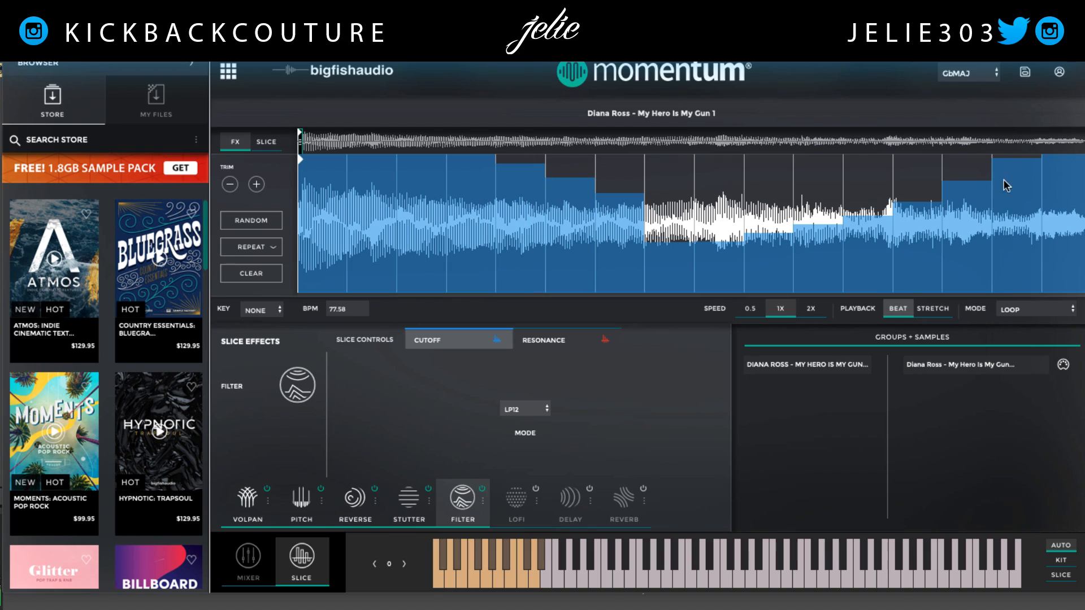
pyautogui.moveTo(1003, 180)
pyautogui.mouseDown()
pyautogui.moveTo(1006, 290)
pyautogui.moveTo(331, 273)
pyautogui.moveTo(492, 352)
pyautogui.moveTo(1074, 331)
pyautogui.mouseUp()
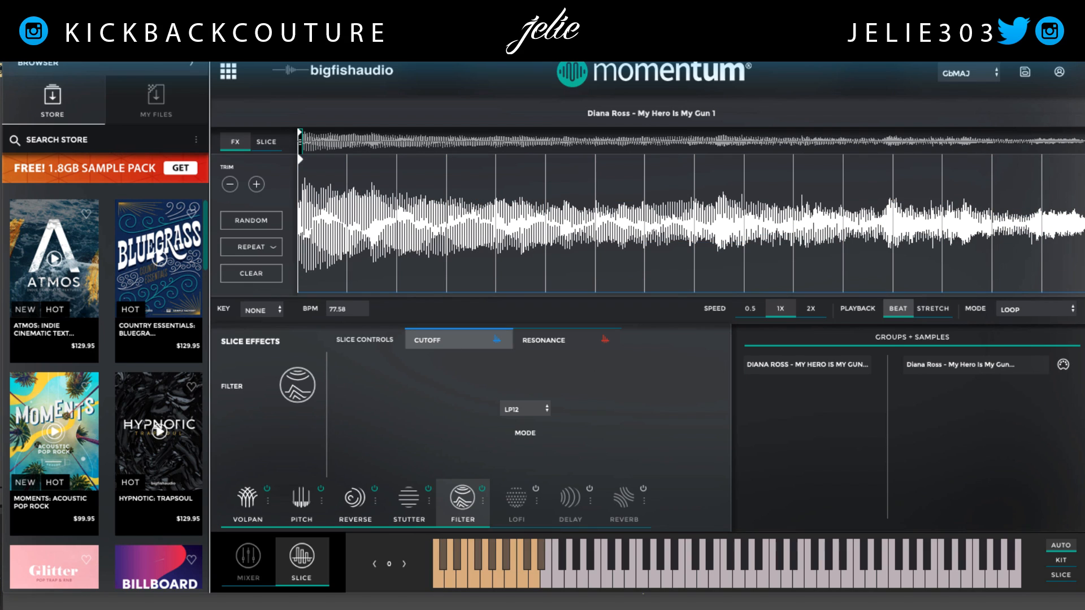
pyautogui.moveTo(343, 219)
pyautogui.mouseDown()
pyautogui.moveTo(348, 105)
pyautogui.moveTo(1081, 108)
pyautogui.mouseUp()
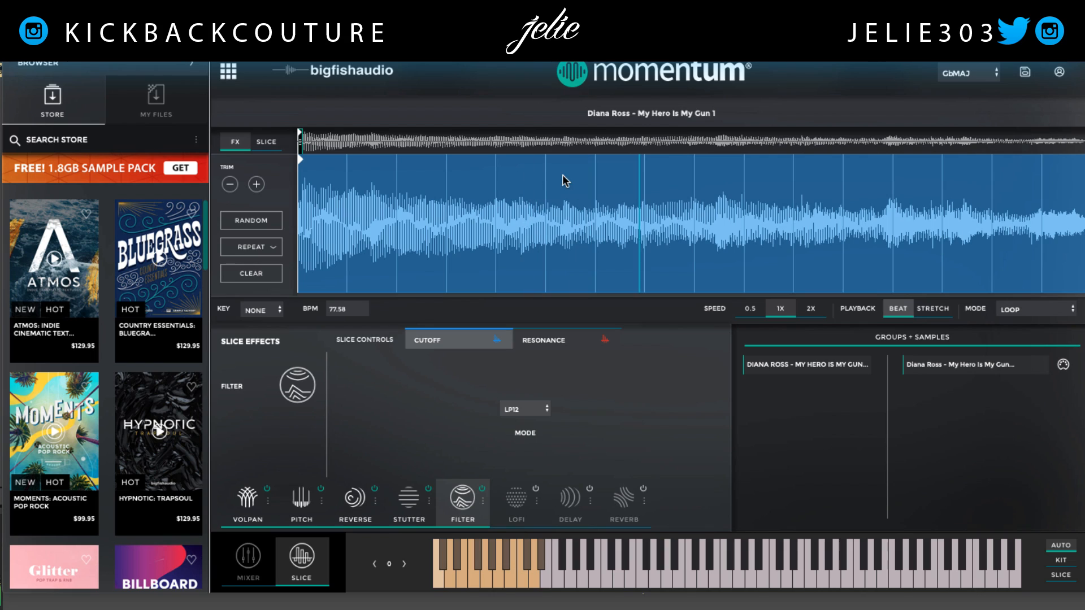
# Lower the filter cutoff to about halfway on the seventh, eighth, fifteenth and sixteenth slices only, keeping the others at maximum
pyautogui.moveTo(571, 191)
pyautogui.mouseDown()
pyautogui.moveTo(625, 248)
pyautogui.moveTo(577, 303)
pyautogui.moveTo(604, 229)
pyautogui.moveTo(572, 225)
pyautogui.mouseUp()
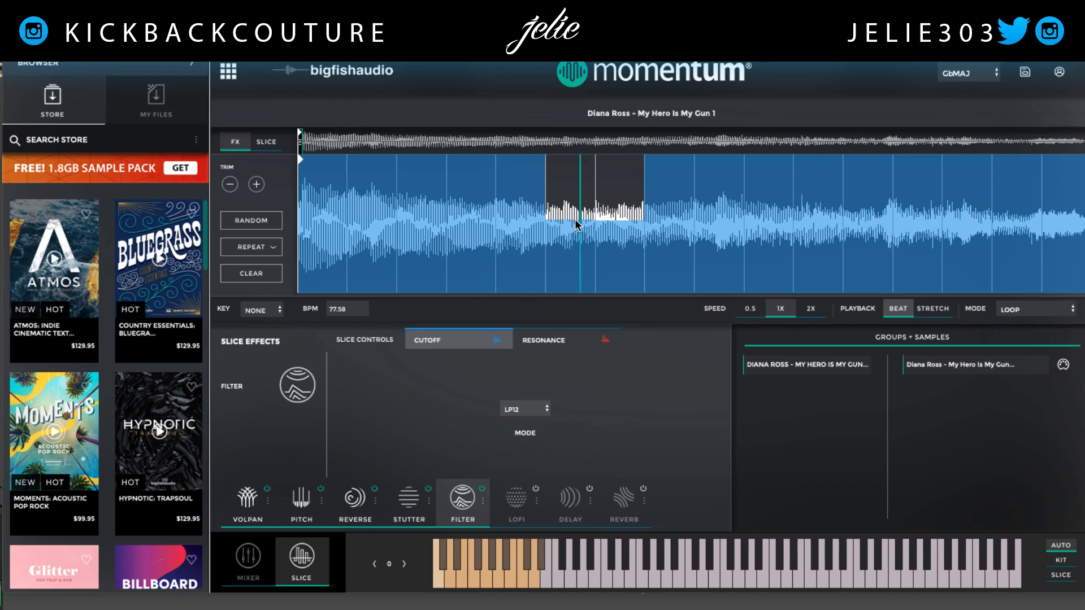
pyautogui.moveTo(944, 213); pyautogui.dragTo(1065, 214)
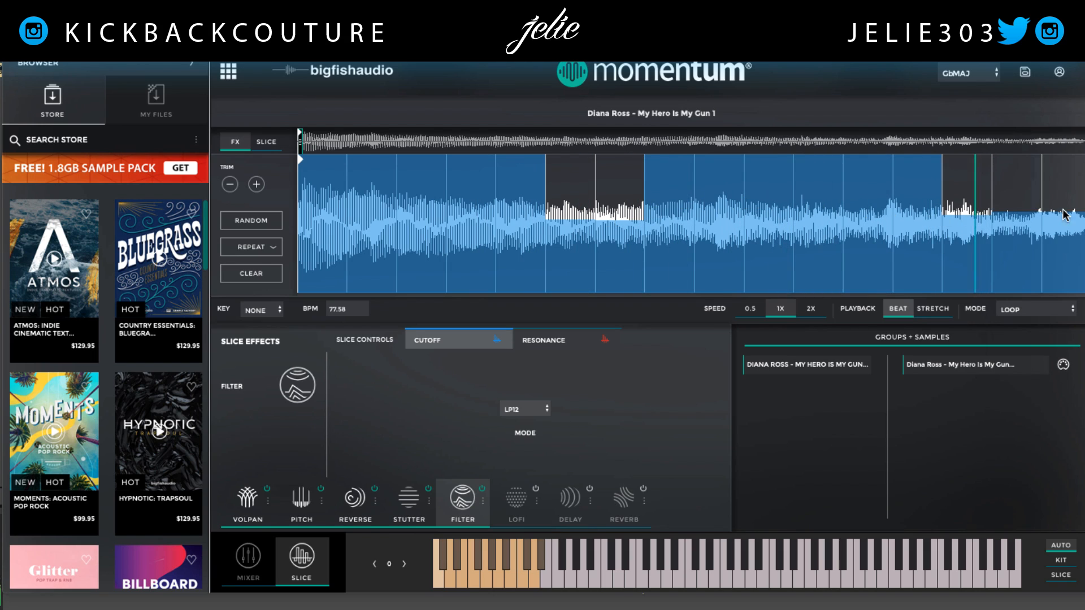
pyautogui.moveTo(969, 213); pyautogui.dragTo(956, 127)
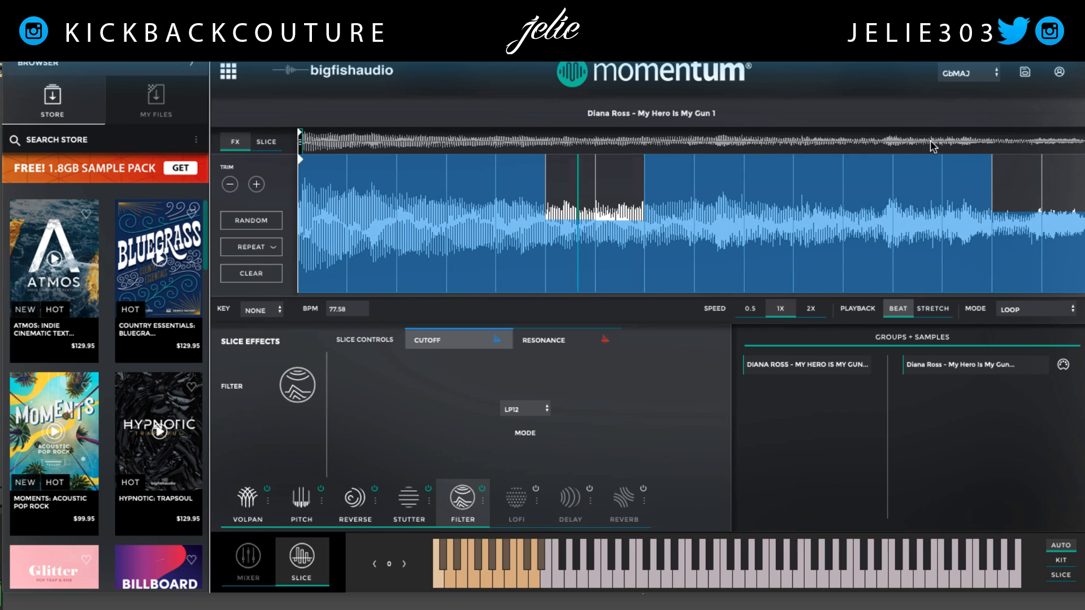
pyautogui.moveTo(685, 195); pyautogui.dragTo(680, 222)
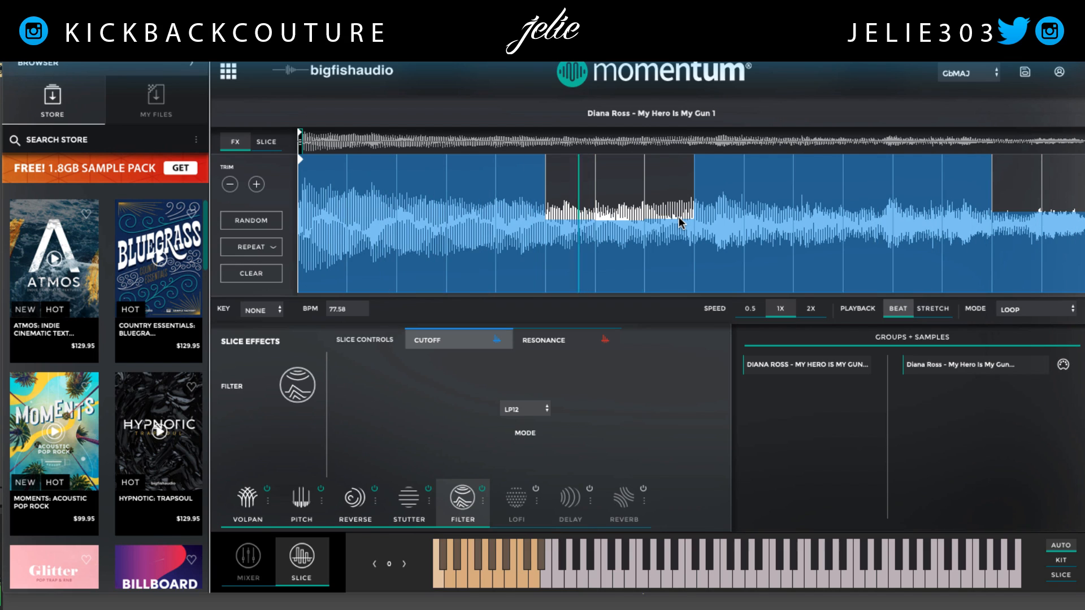
pyautogui.moveTo(581, 222); pyautogui.dragTo(501, 164)
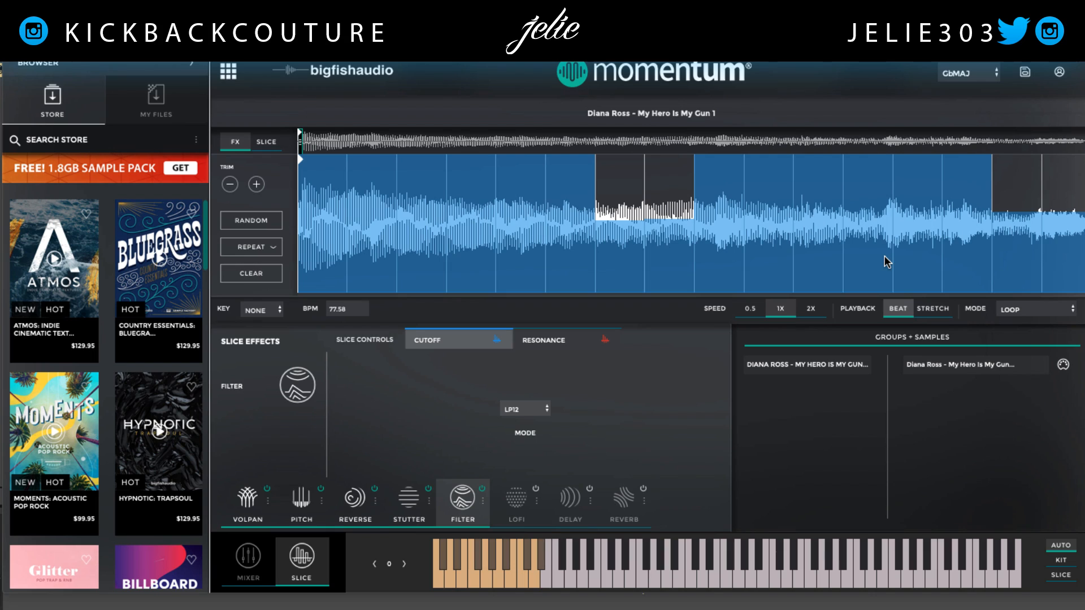
# Return to the mixer view of the Diana Ross sample
pyautogui.click(250, 562)
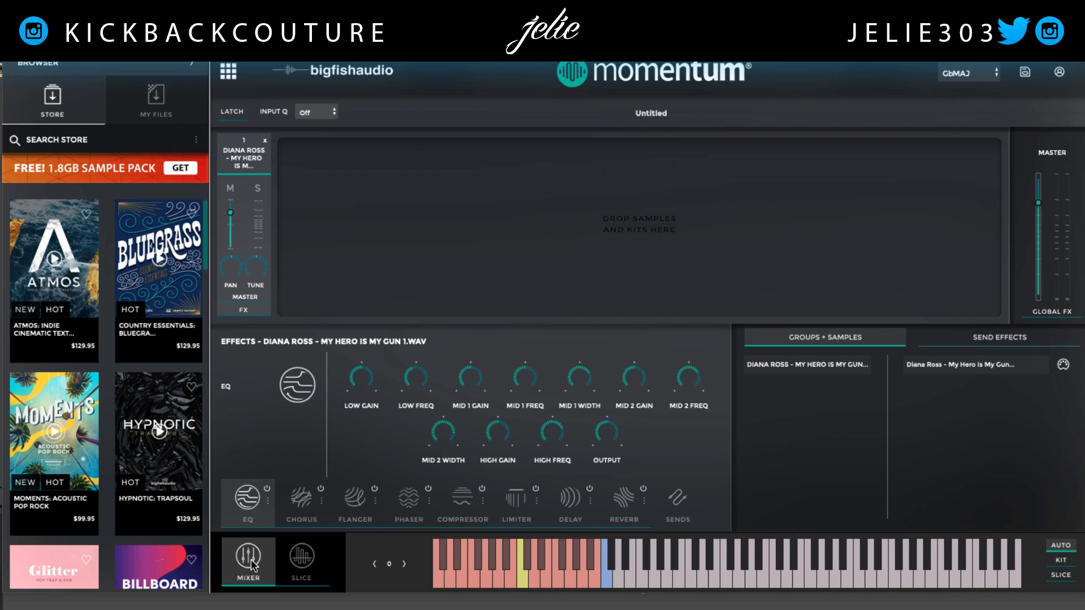